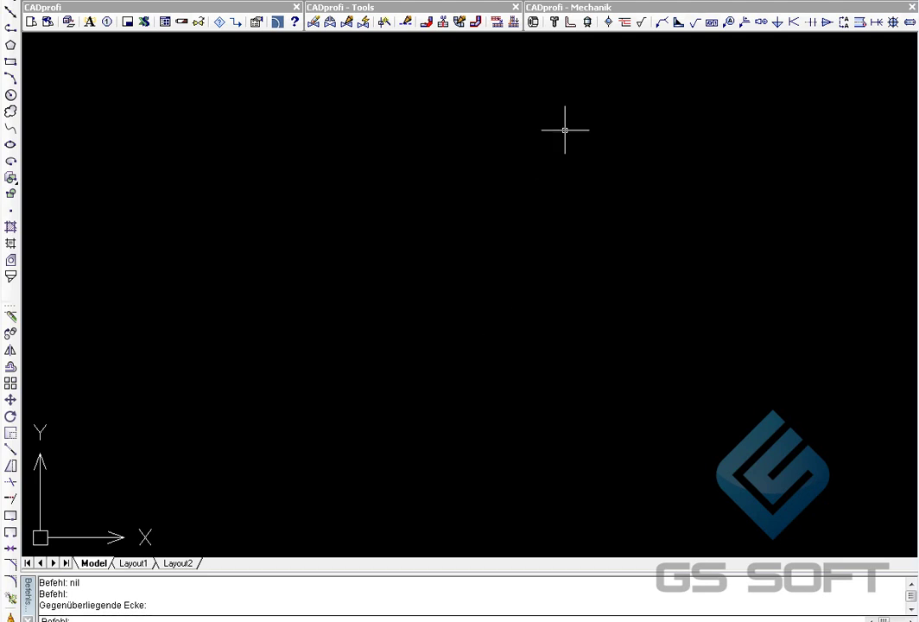
Insert a seamless DIN 101.6 x 4.0 steel pipe, length 400, standing vertically
{"action": "left_click", "coordinate": [587, 23]}
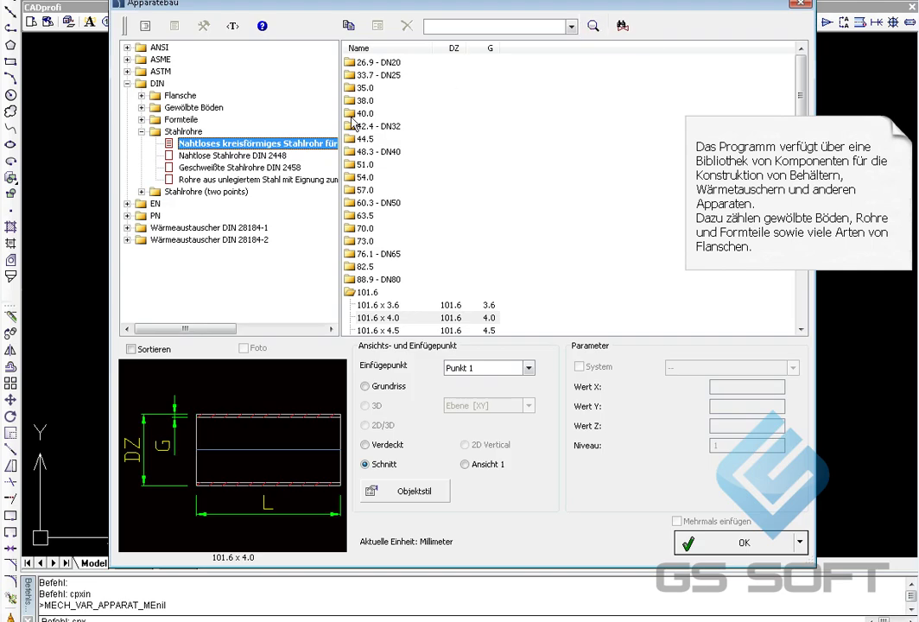
{"action": "left_click", "coordinate": [404, 318]}
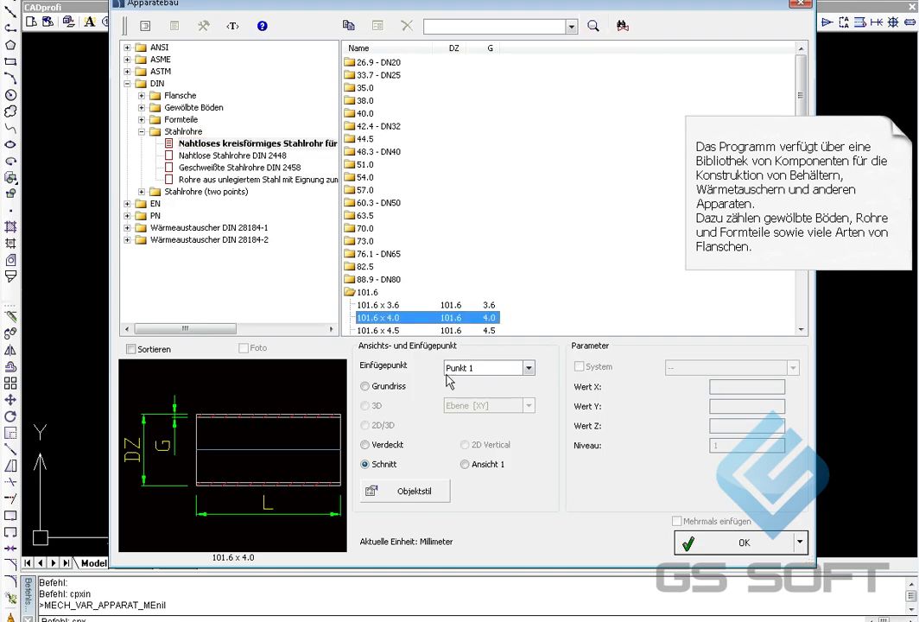
{"action": "left_click", "coordinate": [729, 553]}
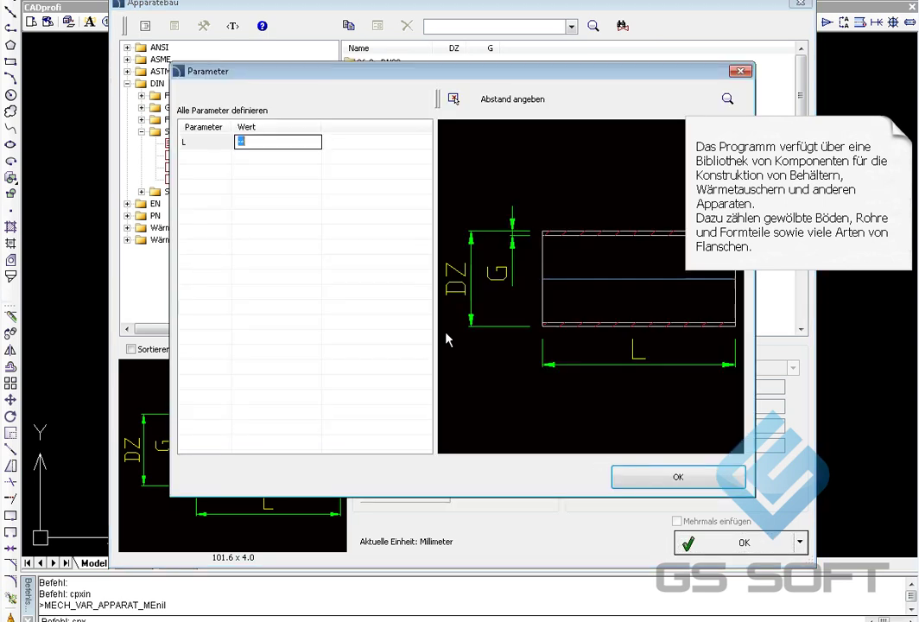
{"action": "type", "text": "00"}
{"action": "left_click", "coordinate": [629, 480]}
{"action": "left_click", "coordinate": [320, 169]}
{"action": "left_click", "coordinate": [322, 272]}
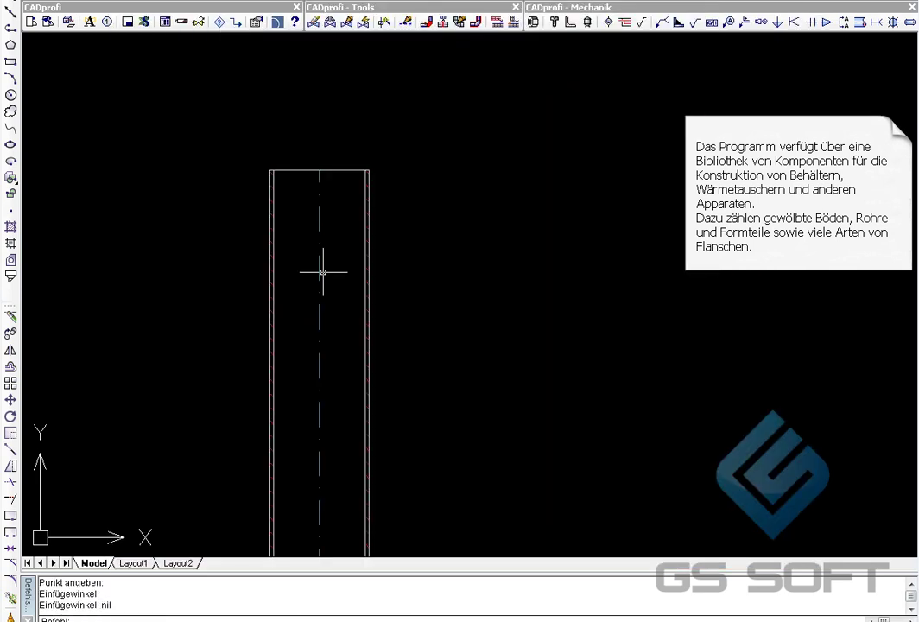
{"action": "middle_click_drag", "start_coordinate": [391, 357], "coordinate": [437, 285]}
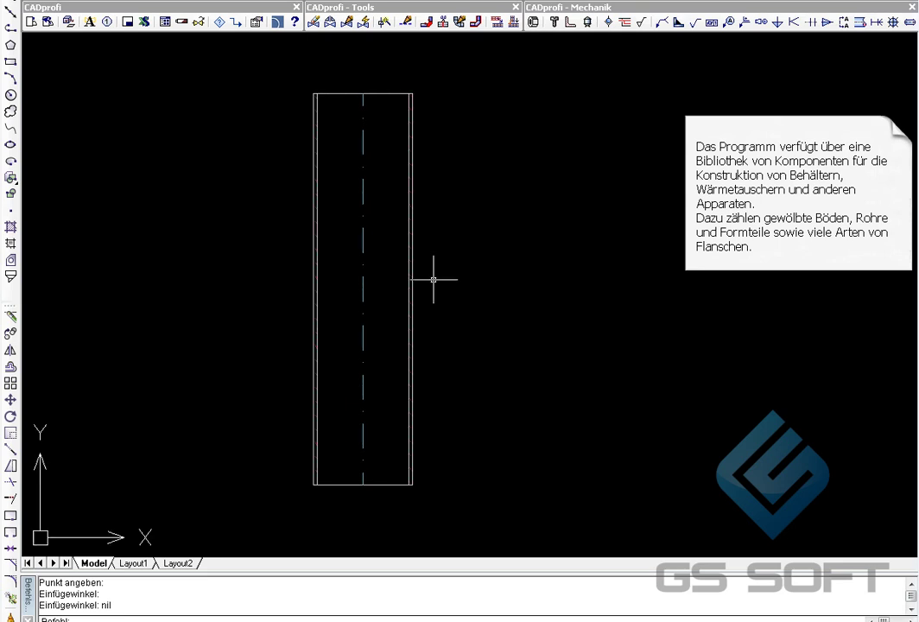
Select the Gewölbter Boden DIN 28011 dished head in size 101.6 x 4
{"action": "left_click", "coordinate": [587, 23]}
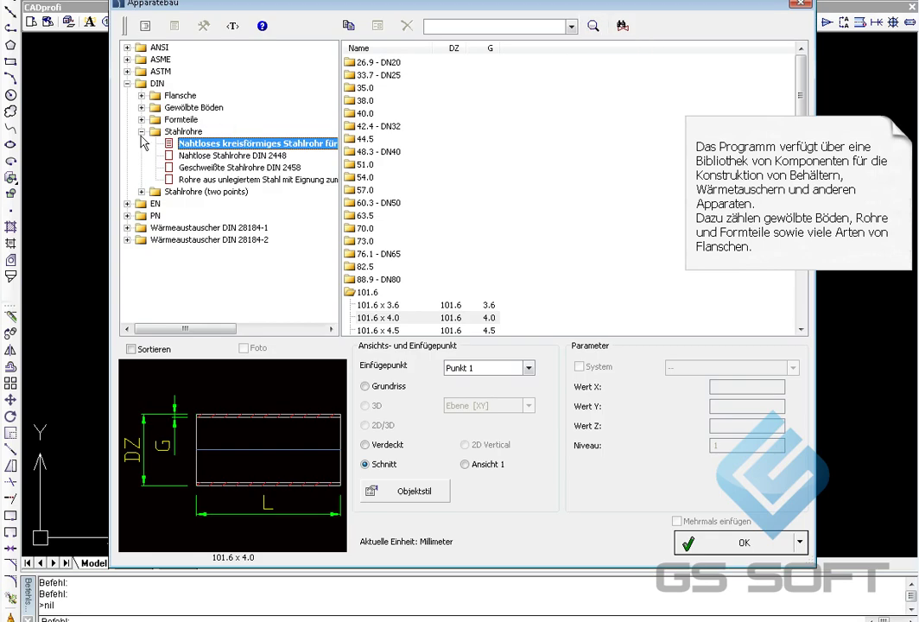
{"action": "left_click", "coordinate": [141, 132]}
{"action": "left_click", "coordinate": [143, 108]}
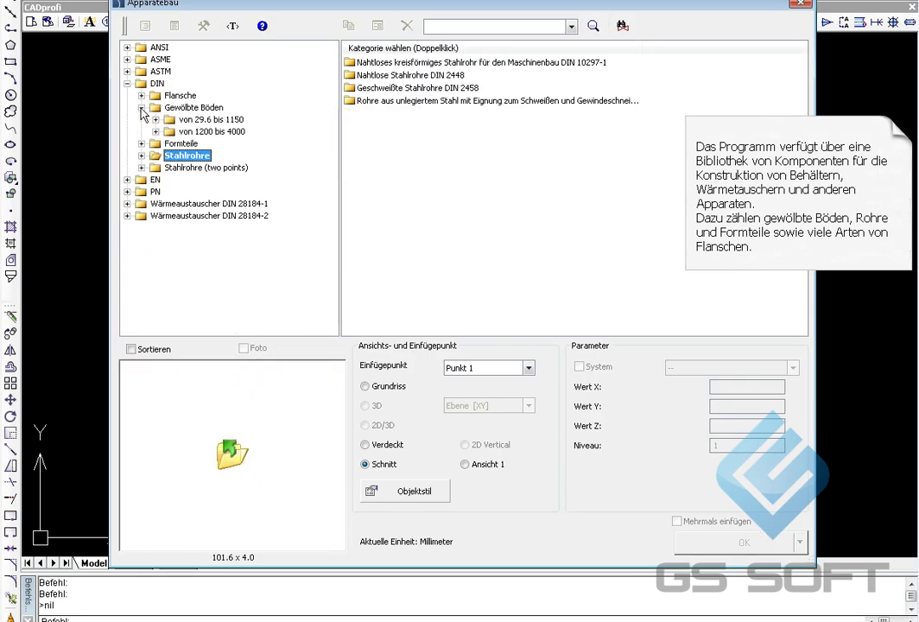
{"action": "left_click", "coordinate": [156, 119]}
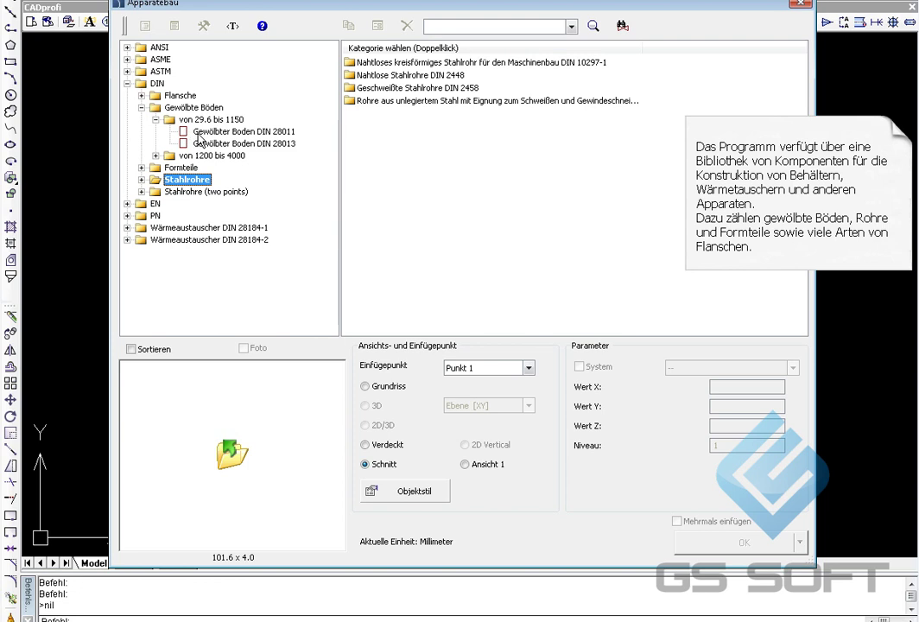
{"action": "left_click", "coordinate": [201, 131]}
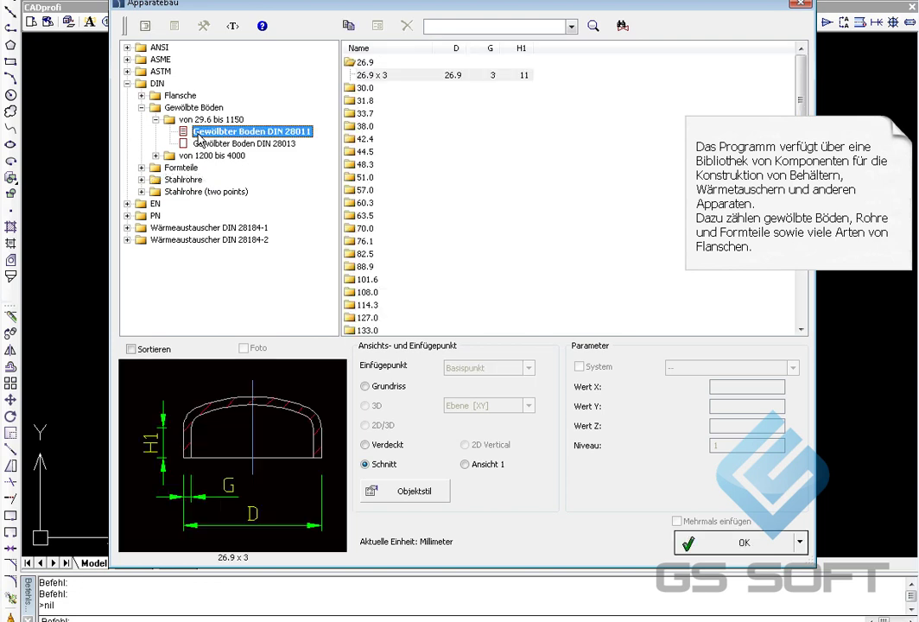
{"action": "double_click", "coordinate": [370, 281]}
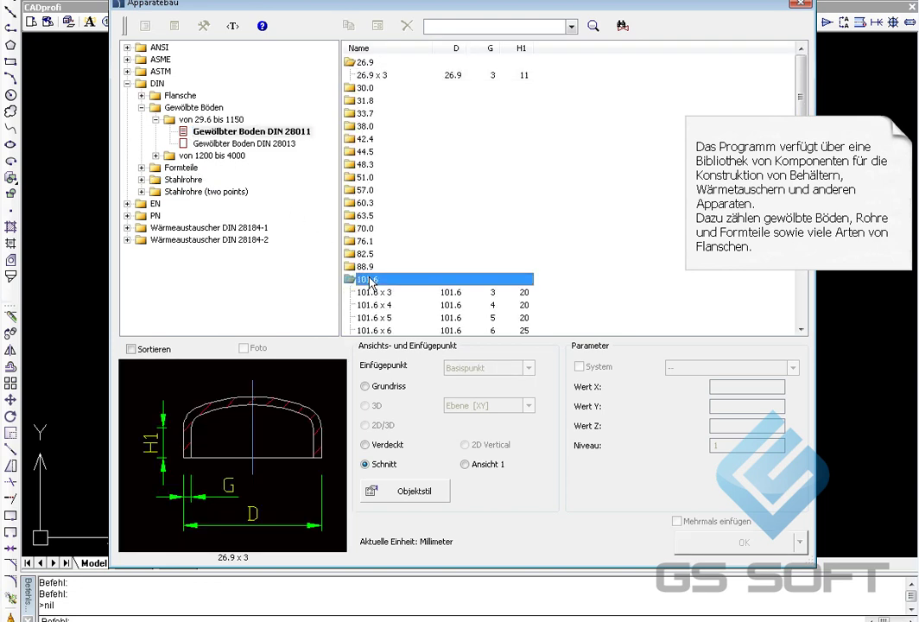
{"action": "left_click", "coordinate": [372, 306]}
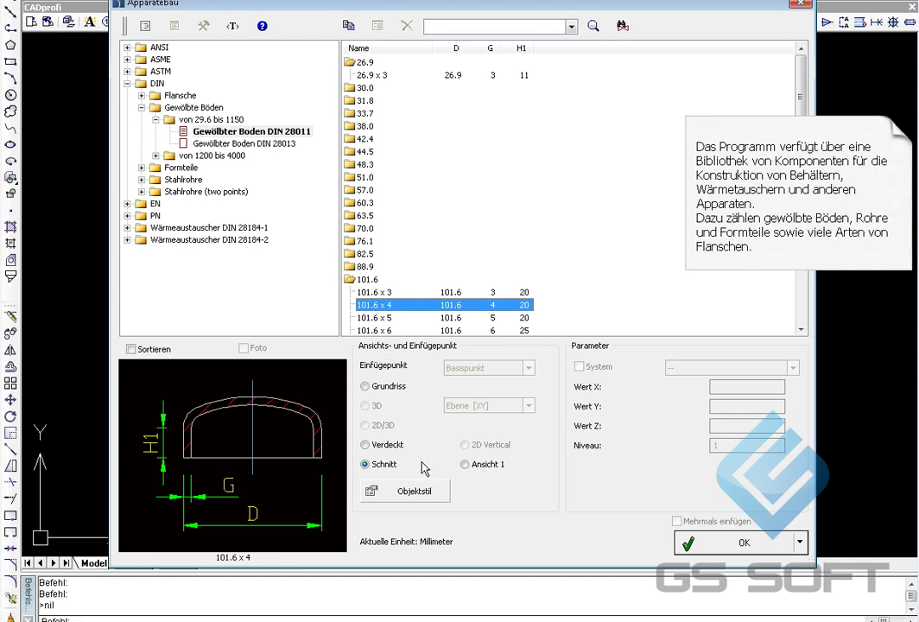
Turn off the Details, Schraffur object style and place the head on the pipe top
{"action": "left_click", "coordinate": [428, 497]}
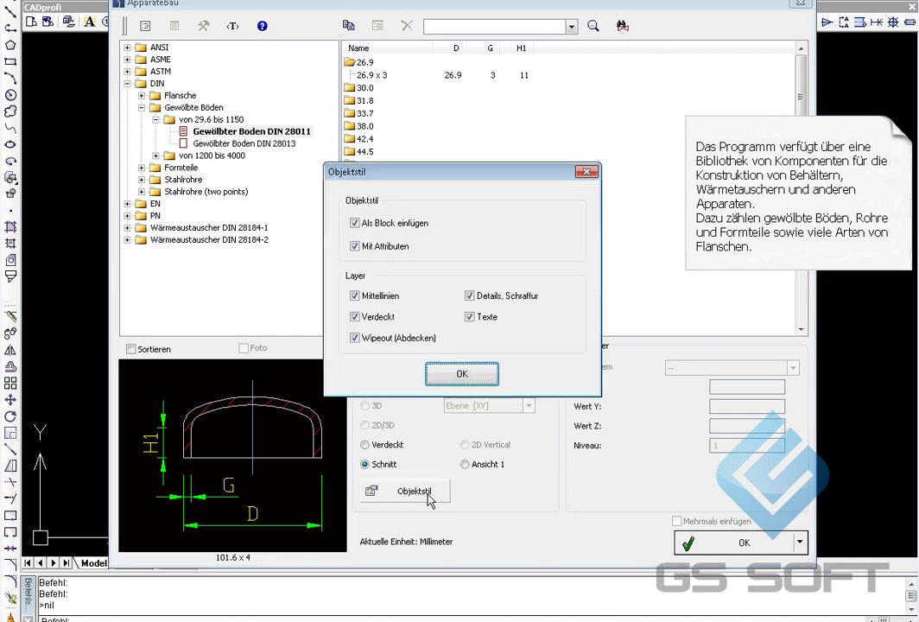
{"action": "left_click", "coordinate": [470, 296]}
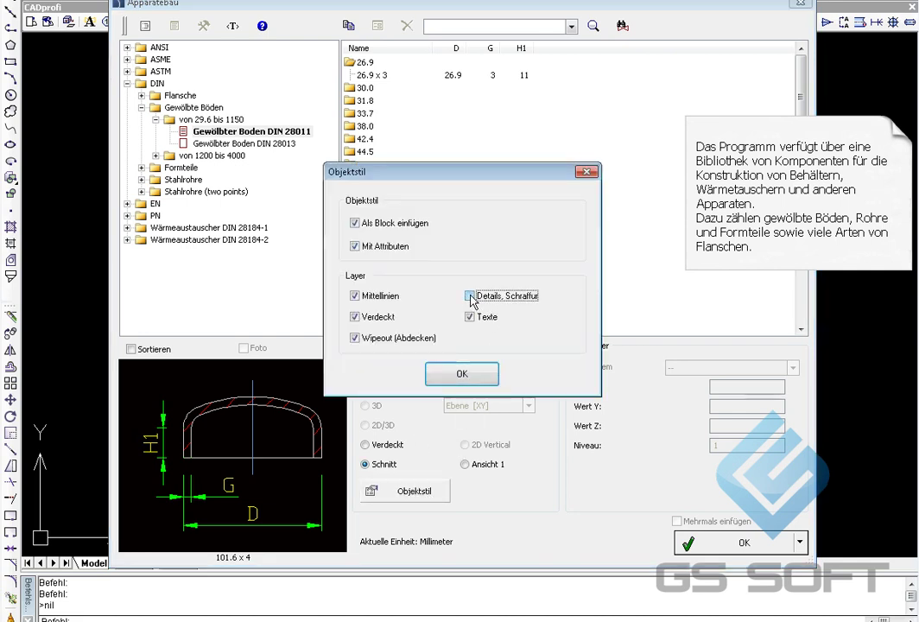
{"action": "left_click", "coordinate": [464, 376]}
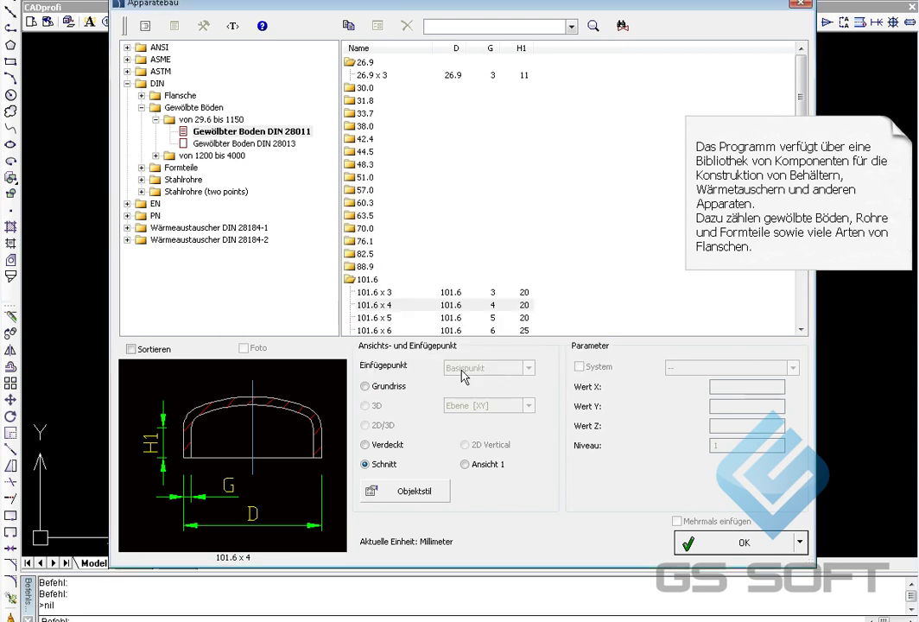
{"action": "left_click", "coordinate": [724, 544]}
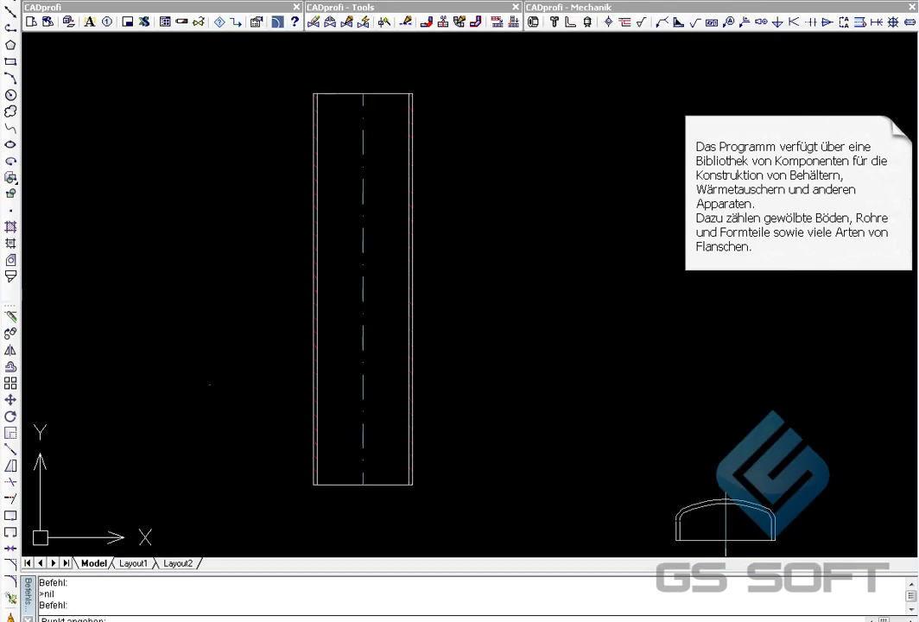
{"action": "left_click", "coordinate": [362, 93]}
Mirror the top dished head about the shell's horizontal centreline, keeping the original
{"action": "left_click", "coordinate": [373, 93]}
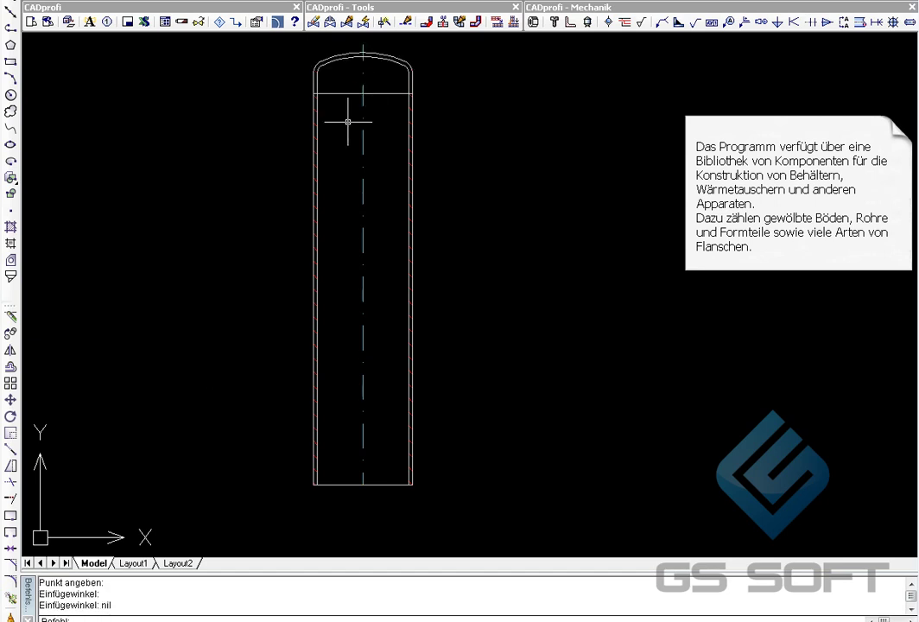
{"action": "left_click", "coordinate": [11, 350]}
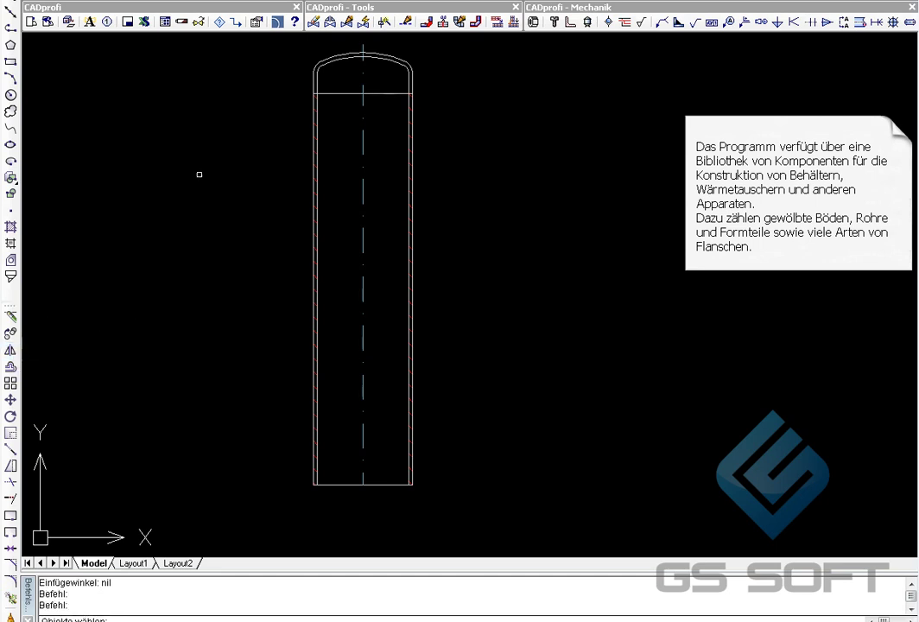
{"action": "left_click", "coordinate": [314, 75]}
{"action": "key", "text": "Return"}
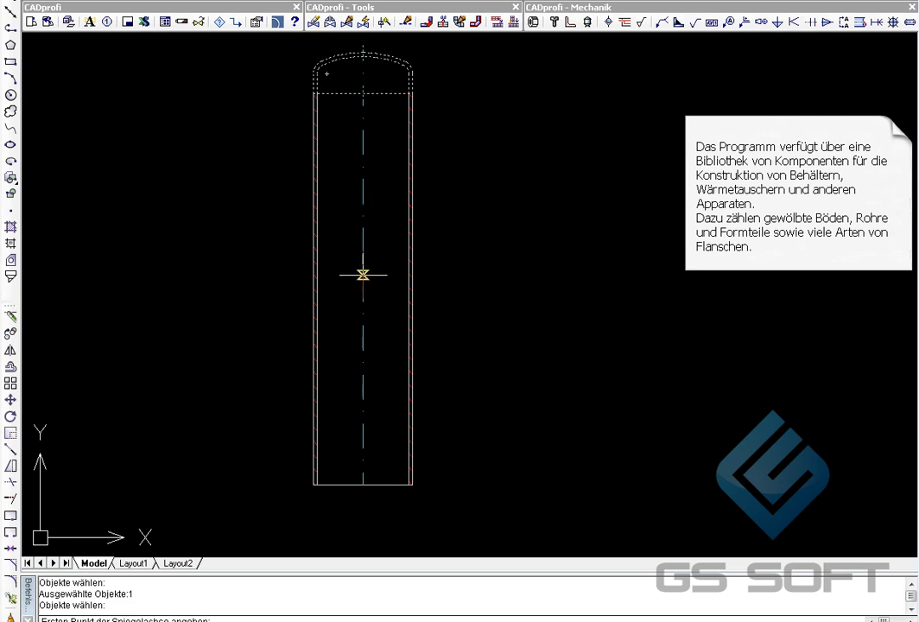
{"action": "left_click", "coordinate": [363, 289]}
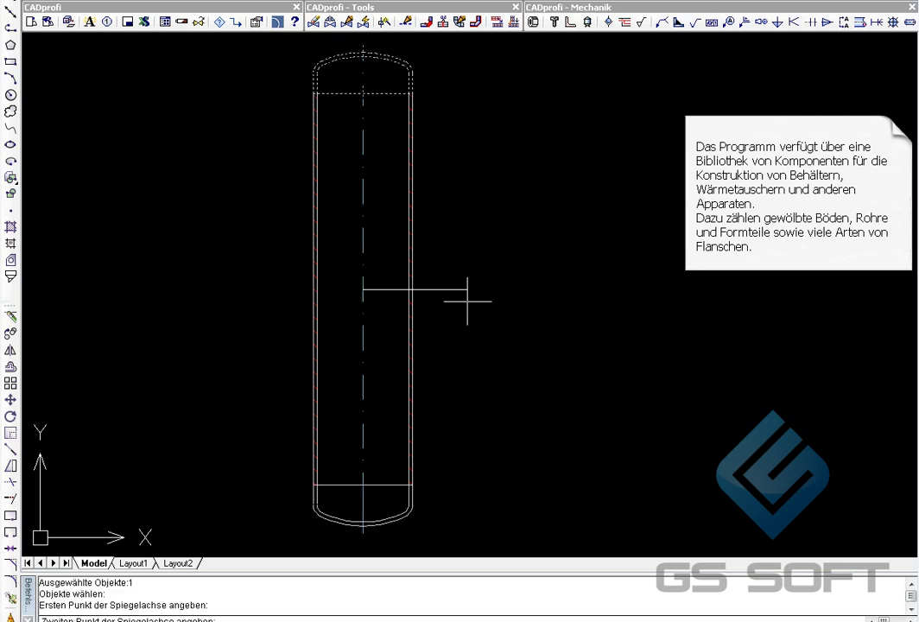
{"action": "left_click", "coordinate": [549, 307]}
{"action": "key", "text": "Return"}
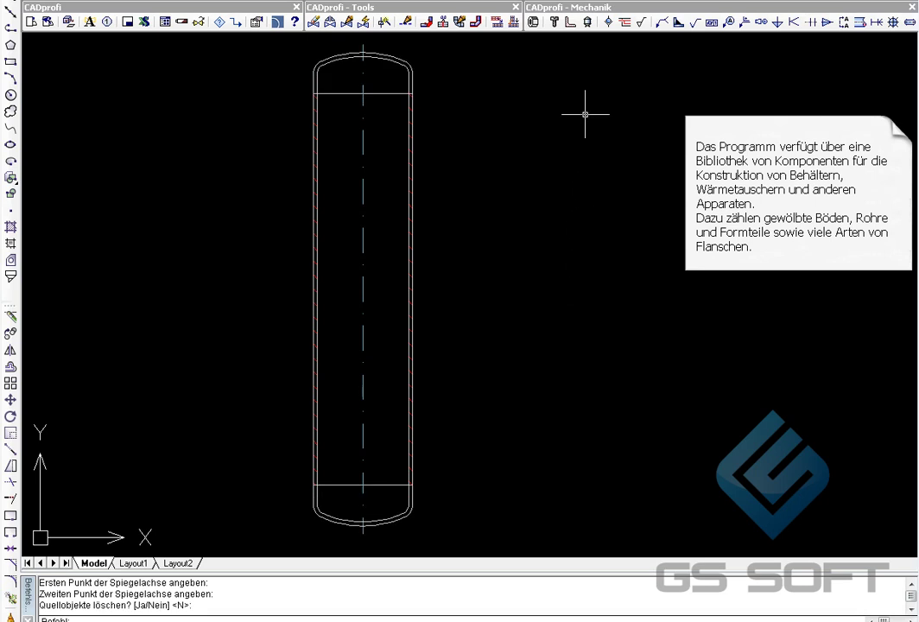
Select the seamless DIN 10297-1 steel pipe in size 48.3 x 2.6 (DN40)
{"action": "left_click", "coordinate": [587, 25]}
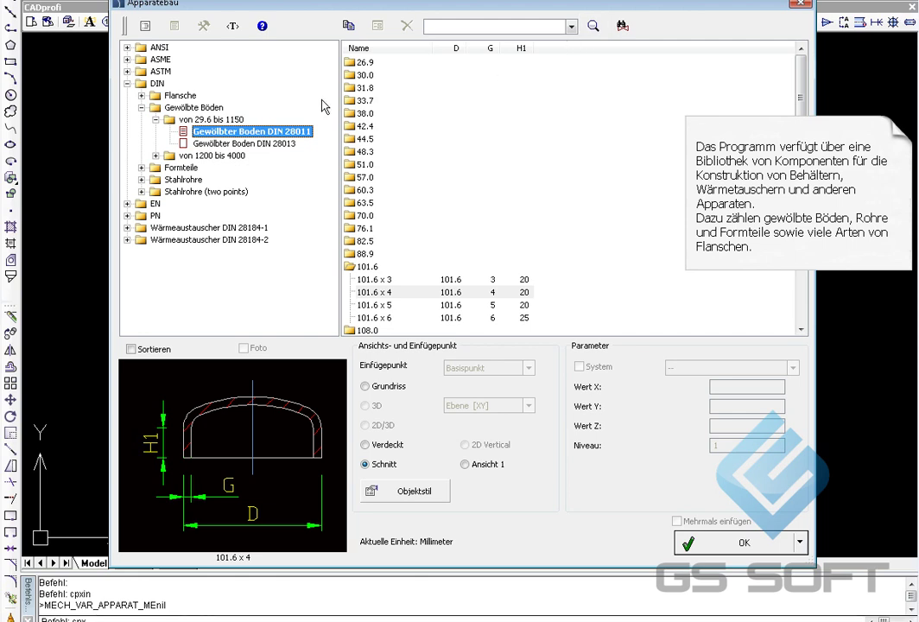
{"action": "left_click", "coordinate": [156, 120]}
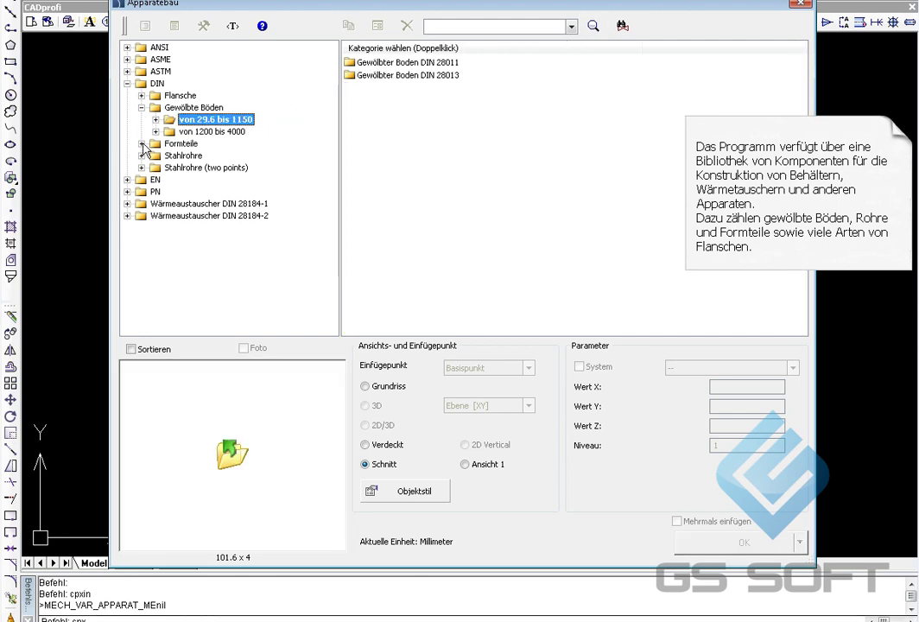
{"action": "left_click", "coordinate": [142, 155]}
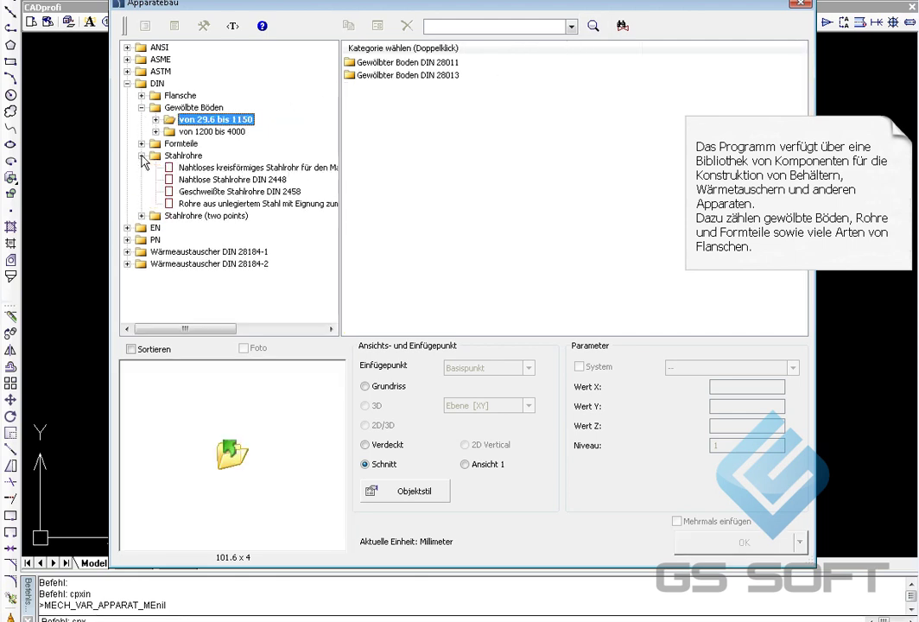
{"action": "left_click", "coordinate": [192, 169]}
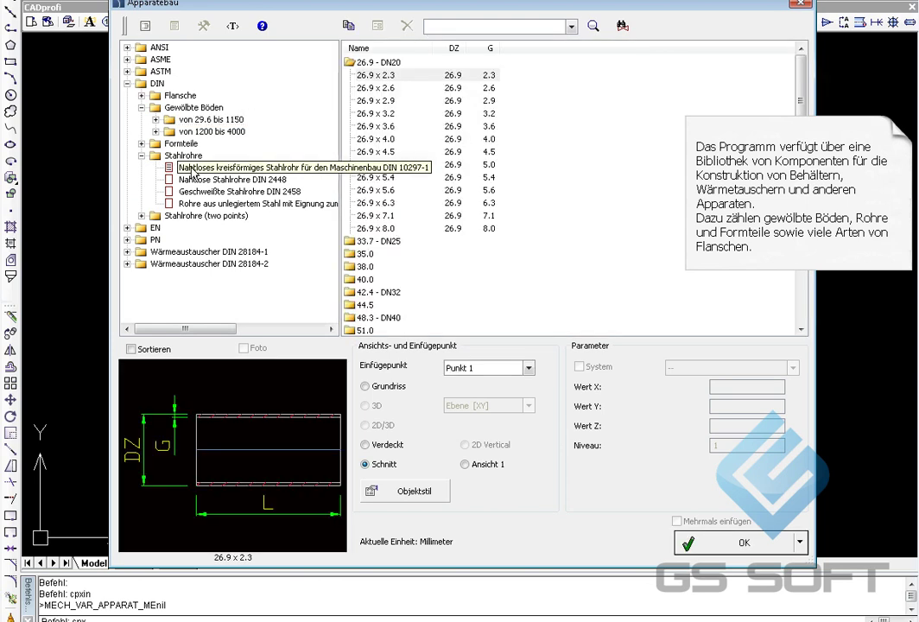
{"action": "left_click", "coordinate": [388, 318]}
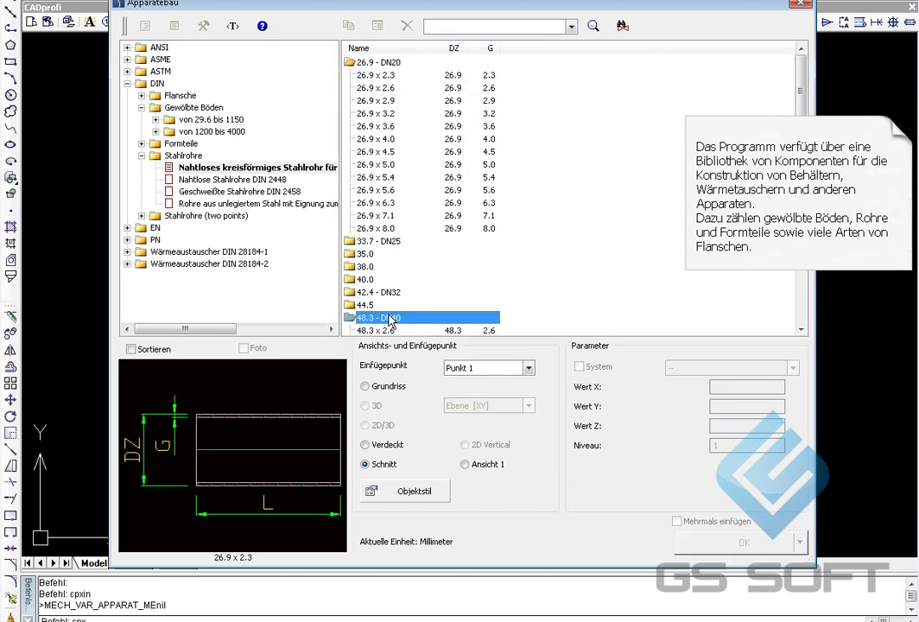
{"action": "left_click", "coordinate": [389, 331]}
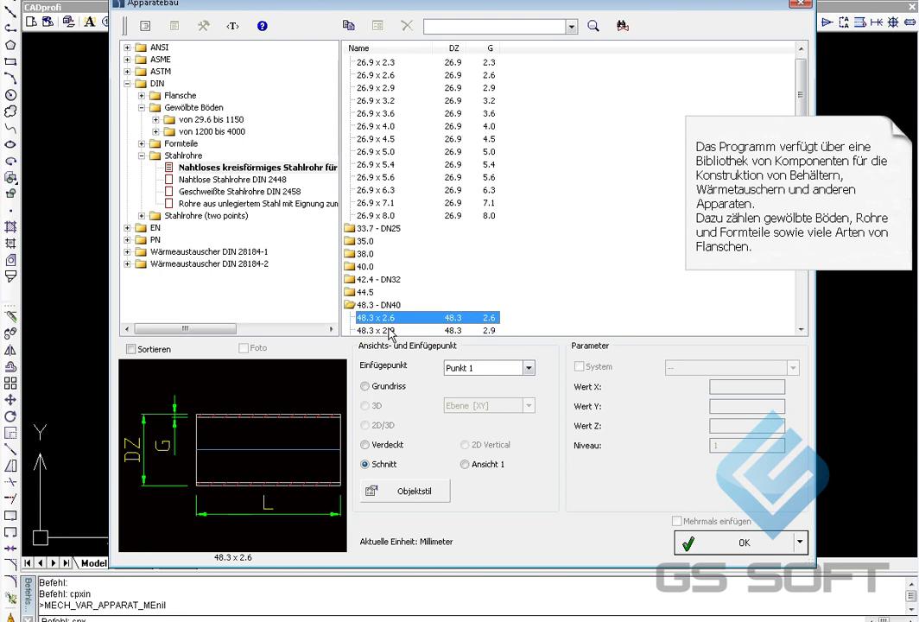
Adjust the pipe's Details, Schraffur object style and accept it for length entry
{"action": "left_click", "coordinate": [401, 489]}
{"action": "left_click", "coordinate": [470, 295]}
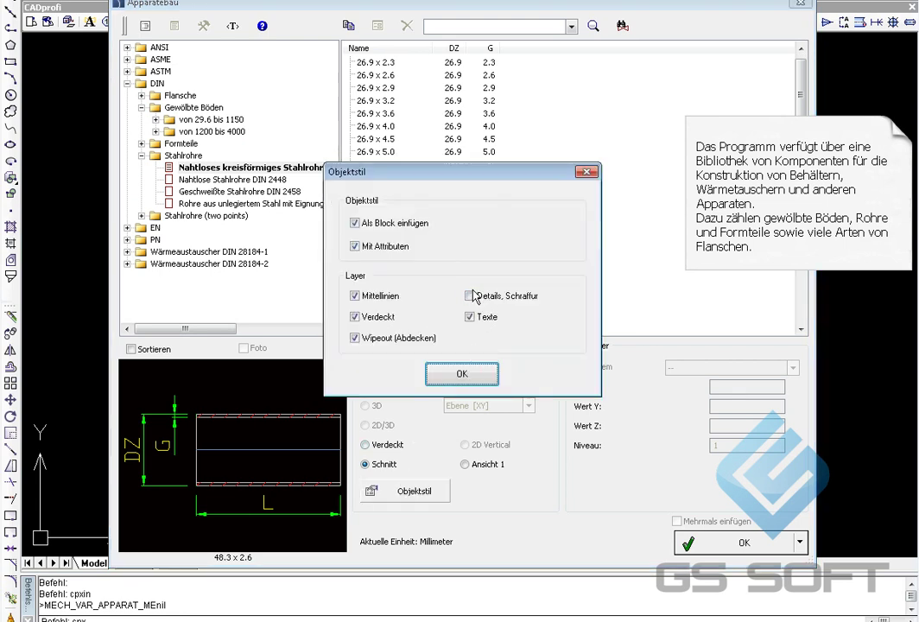
{"action": "left_click", "coordinate": [469, 295]}
{"action": "left_click", "coordinate": [480, 374]}
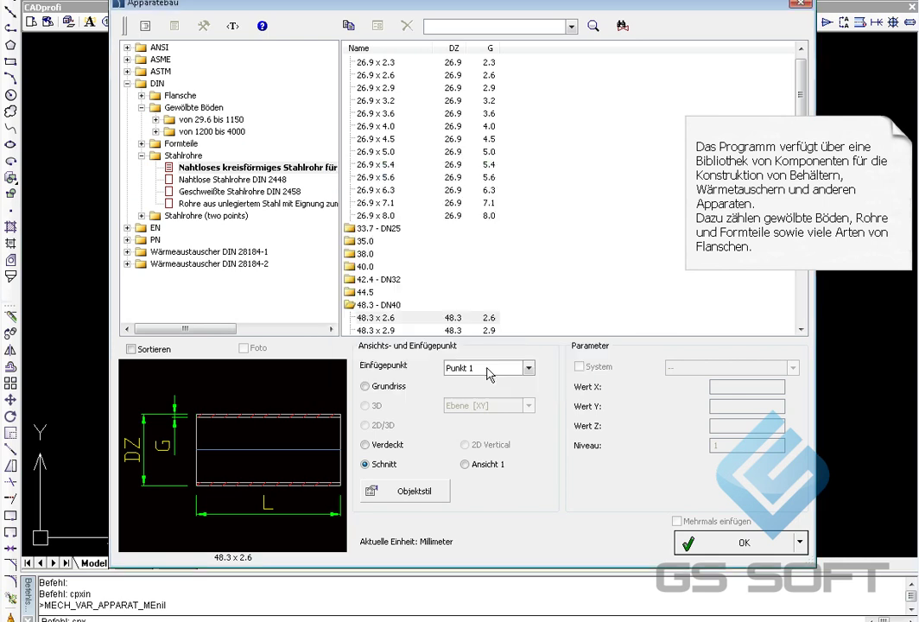
{"action": "left_click", "coordinate": [724, 545]}
{"action": "type", "text": "35"}
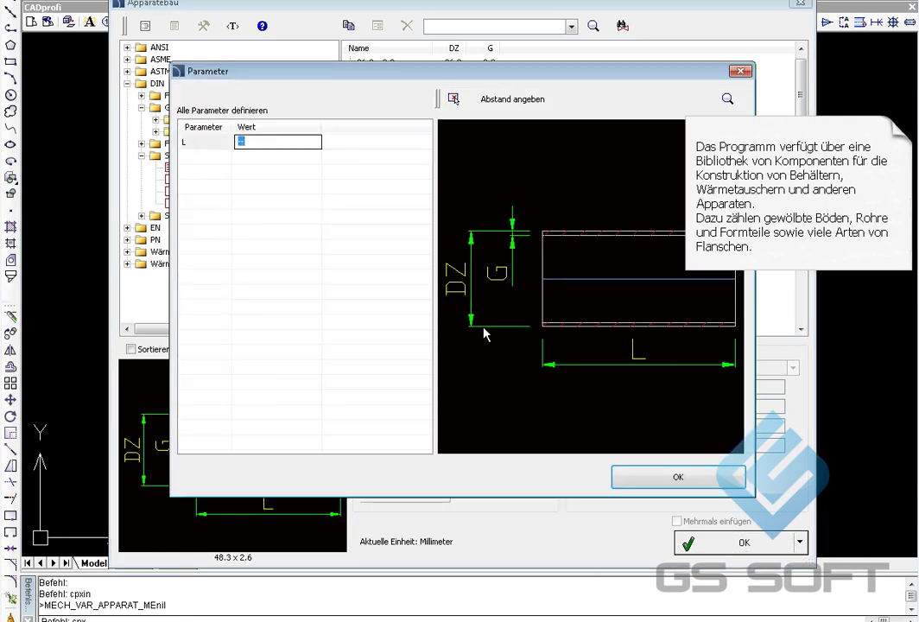
Place the 35-long pipe horizontally on the shell's right wall below the top head
{"action": "left_click", "coordinate": [664, 481]}
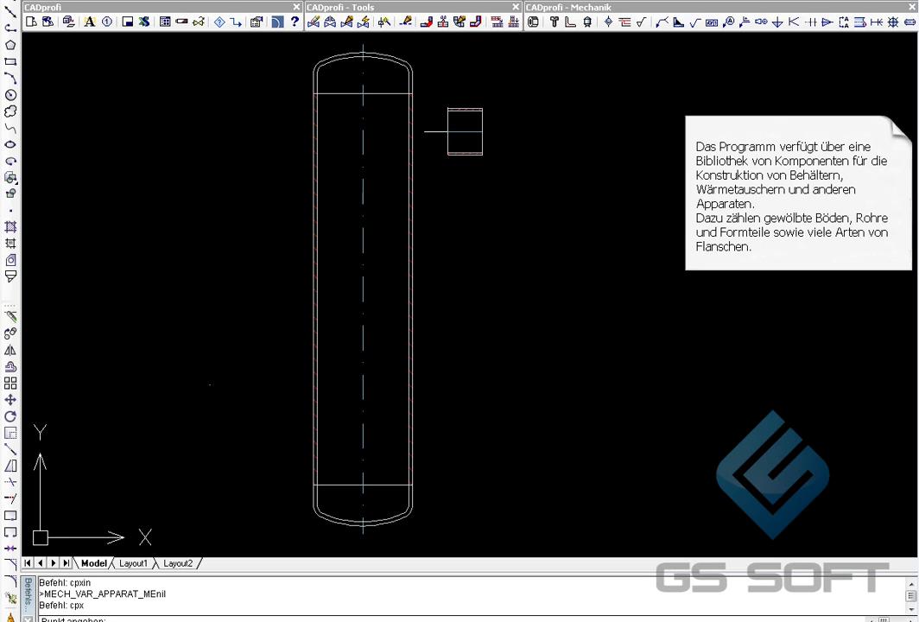
{"action": "scroll", "coordinate": [447, 132], "scroll_direction": "up", "scroll_amount": 3}
{"action": "scroll", "coordinate": [448, 132], "scroll_direction": "up", "scroll_amount": 2}
{"action": "mouse_move", "coordinate": [434, 129]}
{"action": "middle_mouse_down"}
{"action": "mouse_move", "coordinate": [471, 283]}
{"action": "mouse_move", "coordinate": [451, 423]}
{"action": "middle_mouse_up"}
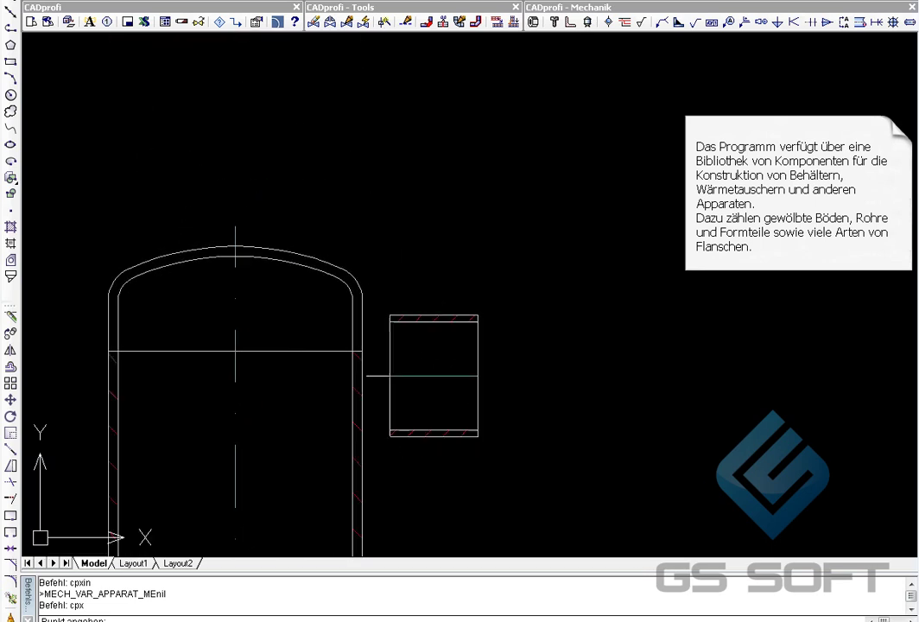
{"action": "left_click", "coordinate": [354, 351]}
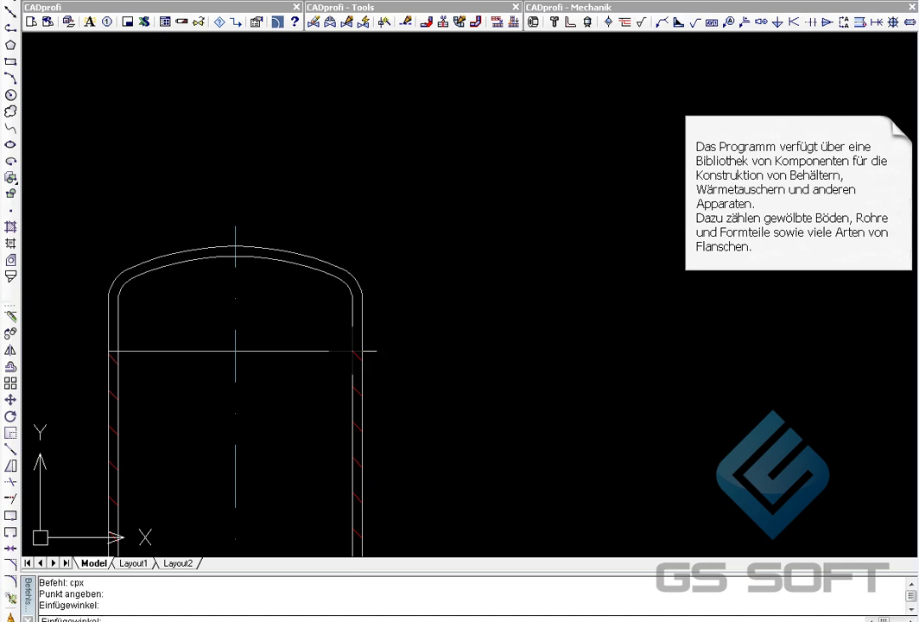
{"action": "key", "text": "Return"}
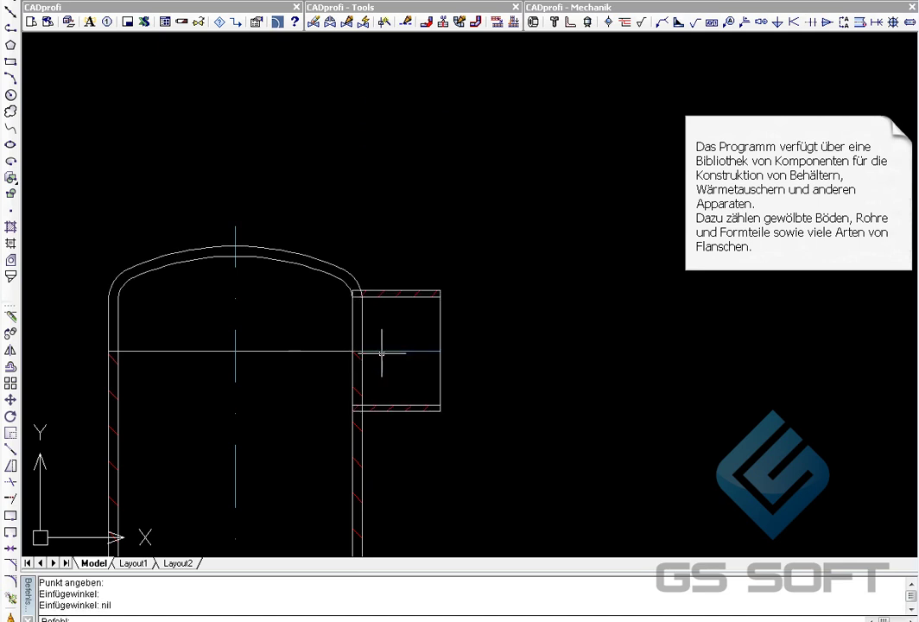
Move the side nozzle 50 units down the shell wall
{"action": "middle_click_drag", "start_coordinate": [381, 354], "coordinate": [403, 309]}
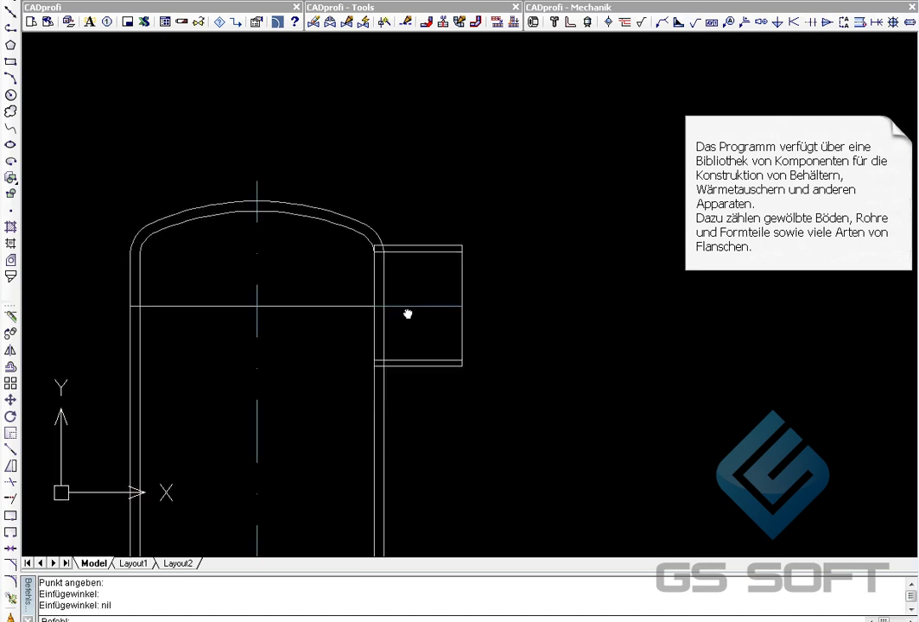
{"action": "left_click", "coordinate": [11, 399]}
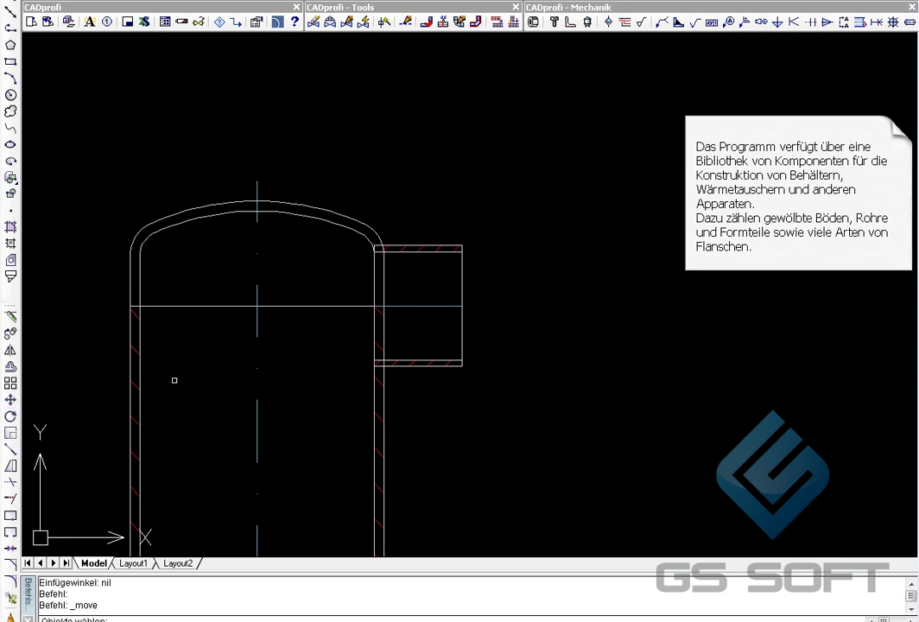
{"action": "left_click", "coordinate": [397, 306]}
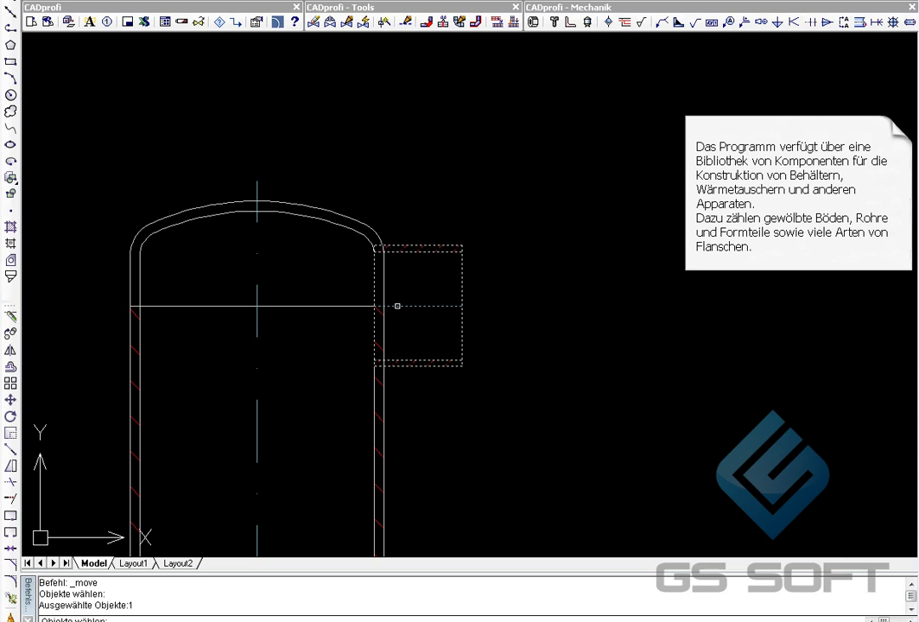
{"action": "key", "text": "Return"}
{"action": "left_click", "coordinate": [373, 306]}
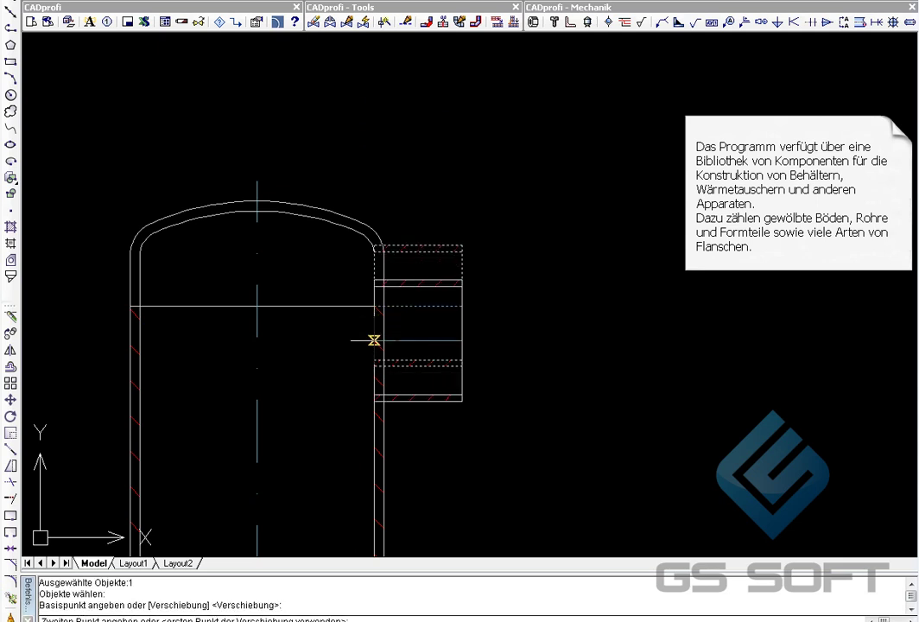
{"action": "type", "text": "60"}
{"action": "key", "text": "Return"}
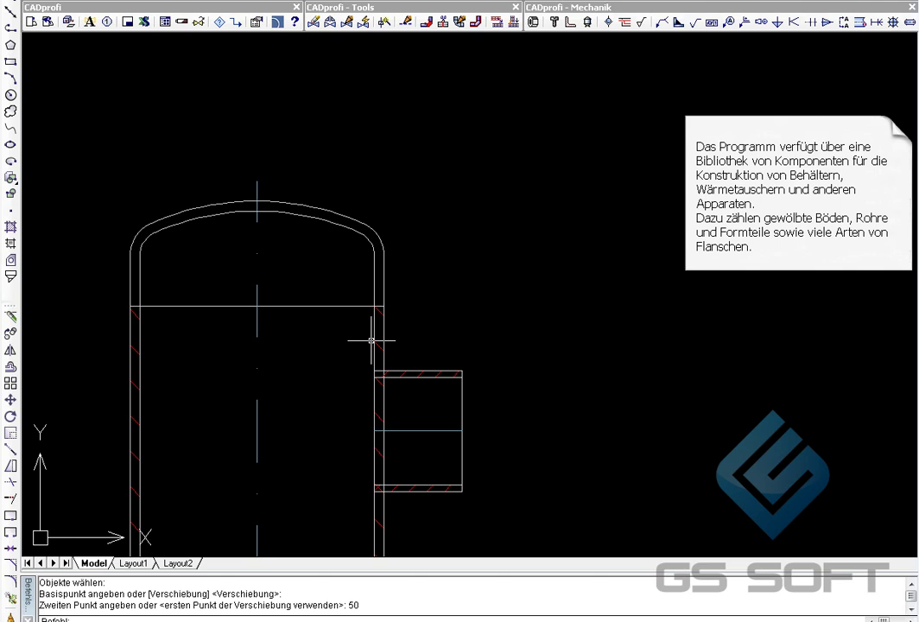
Stand a 42.4 x 2.6 (DN32) pipe, 30 long, on top of the dished head
{"action": "left_click", "coordinate": [587, 26]}
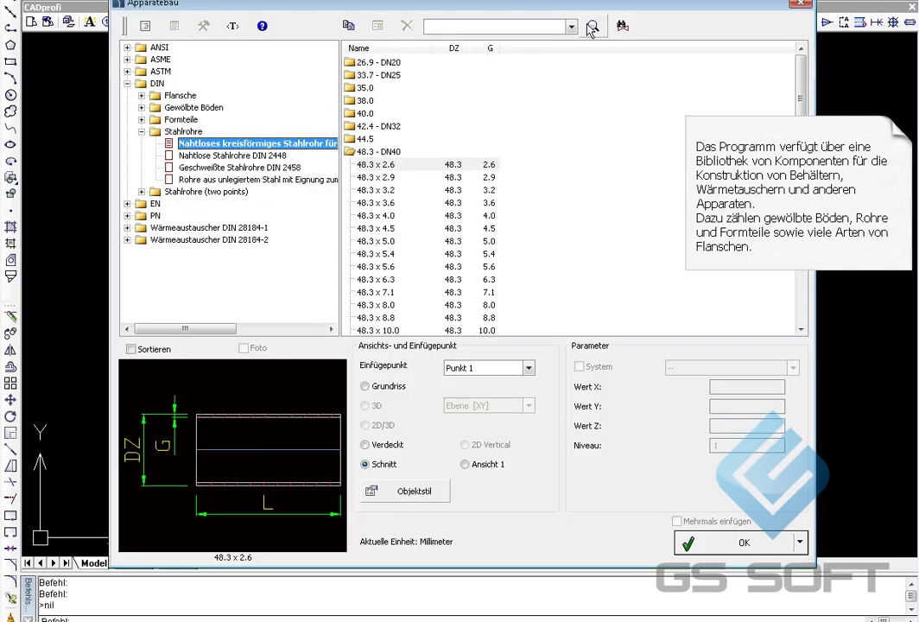
{"action": "left_click", "coordinate": [389, 127]}
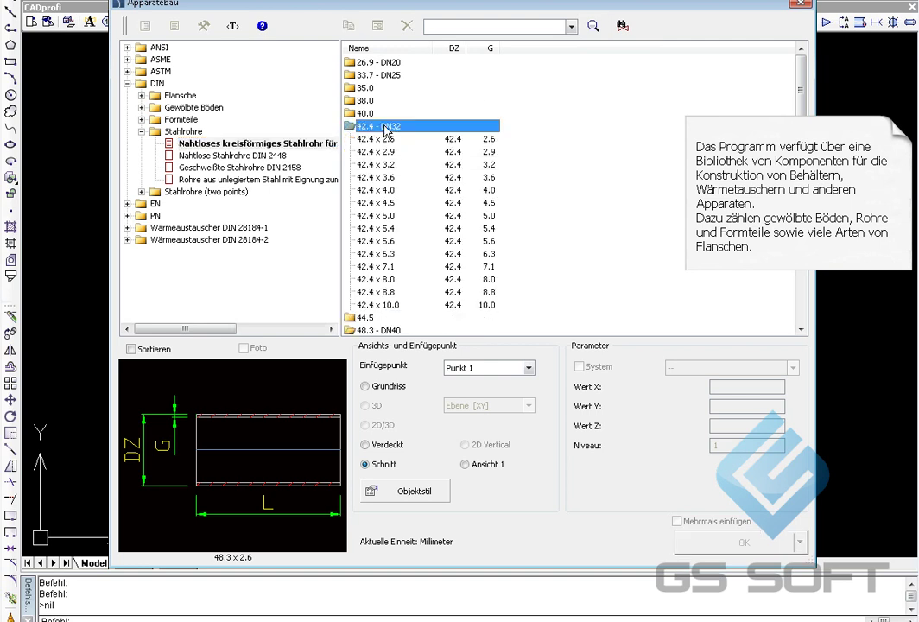
{"action": "left_click", "coordinate": [380, 140]}
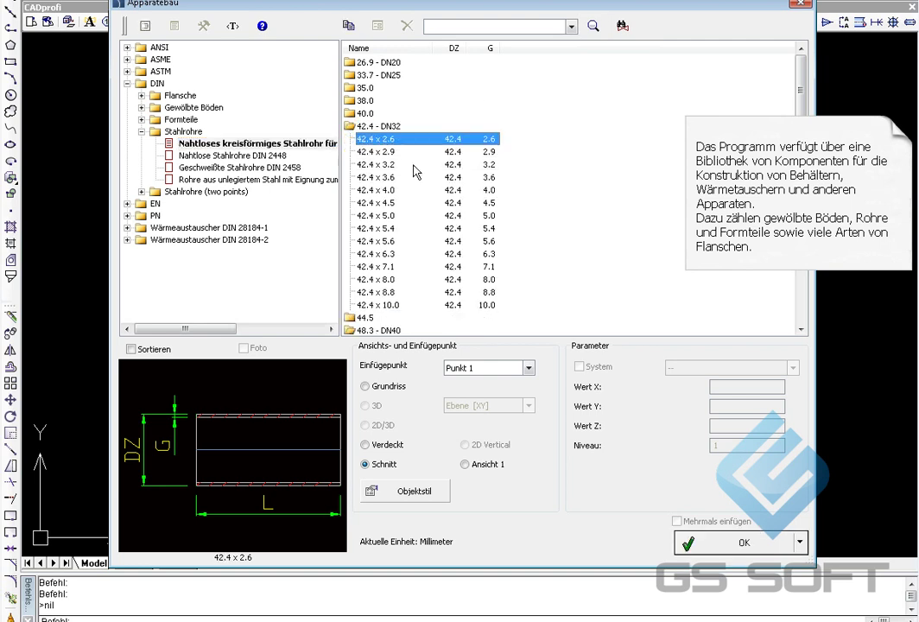
{"action": "left_click", "coordinate": [703, 544]}
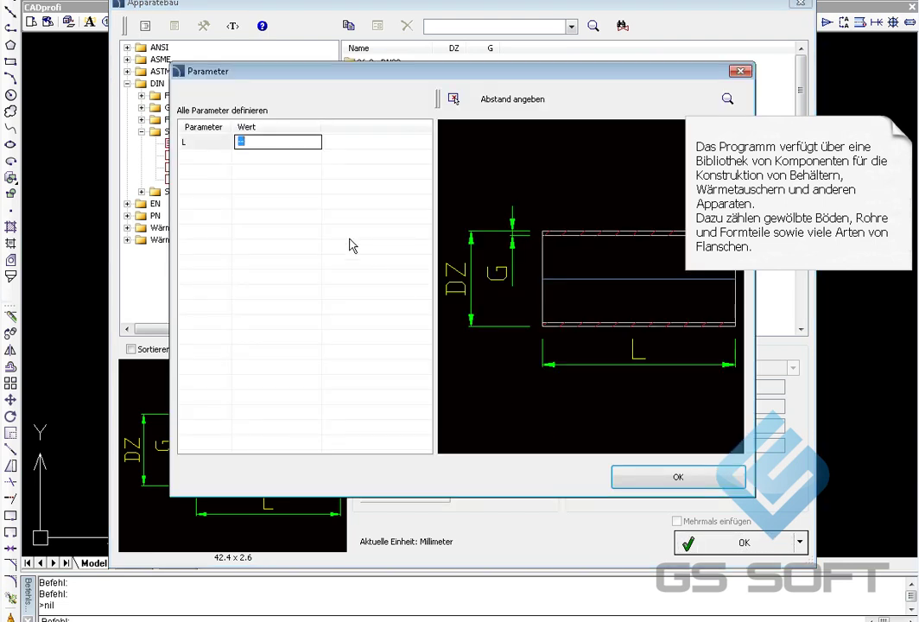
{"action": "type", "text": "30"}
{"action": "left_click", "coordinate": [620, 471]}
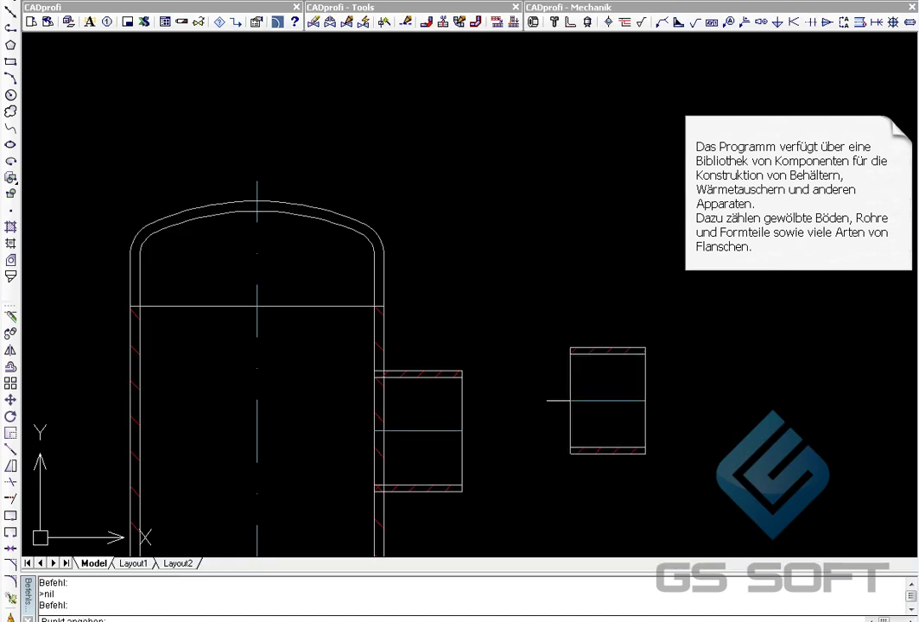
{"action": "left_click", "coordinate": [256, 206]}
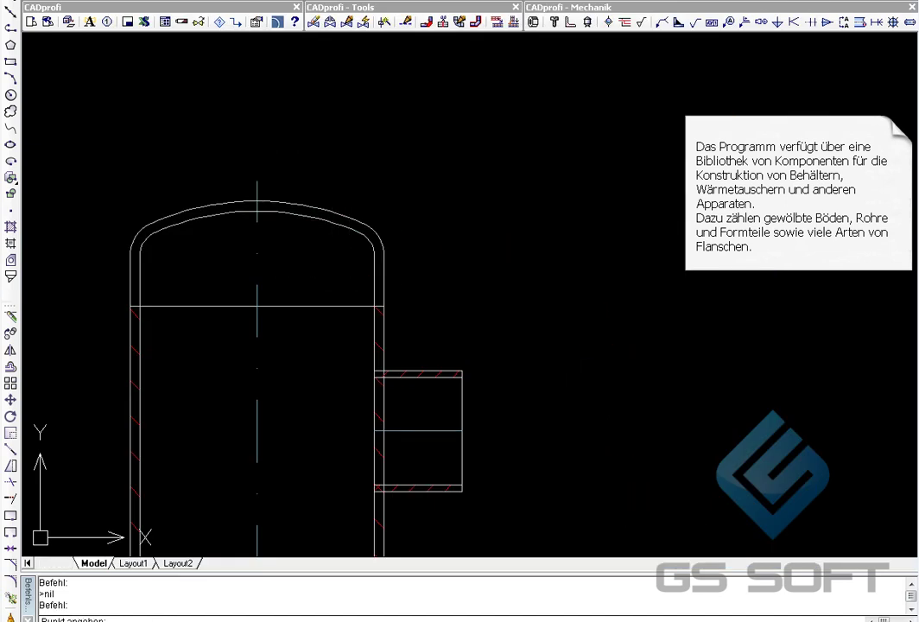
{"action": "key", "text": "Return"}
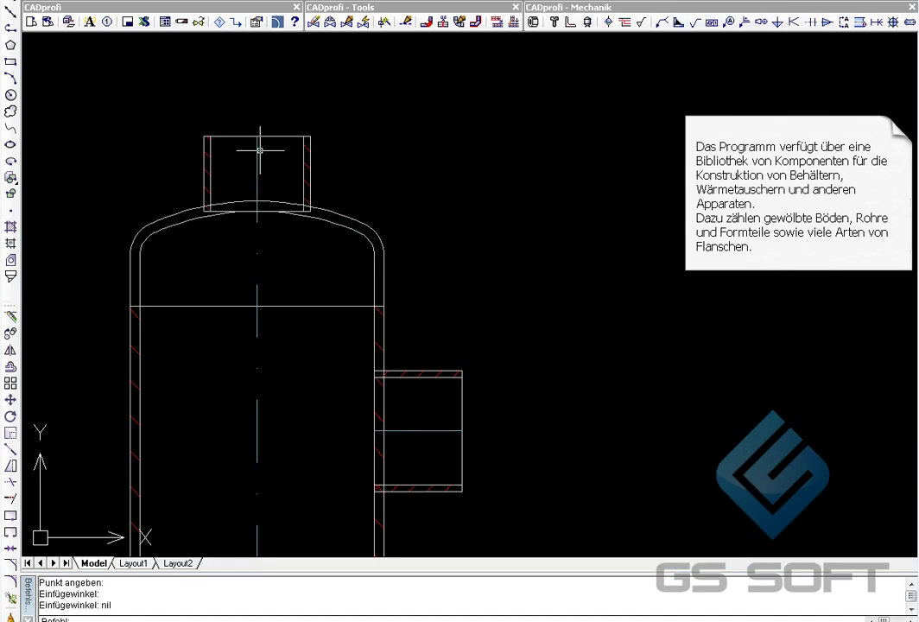
Shift the top nozzle 3 units down so it sinks into the dished head
{"action": "left_click", "coordinate": [12, 400]}
{"action": "left_click", "coordinate": [205, 185]}
{"action": "key", "text": "Return"}
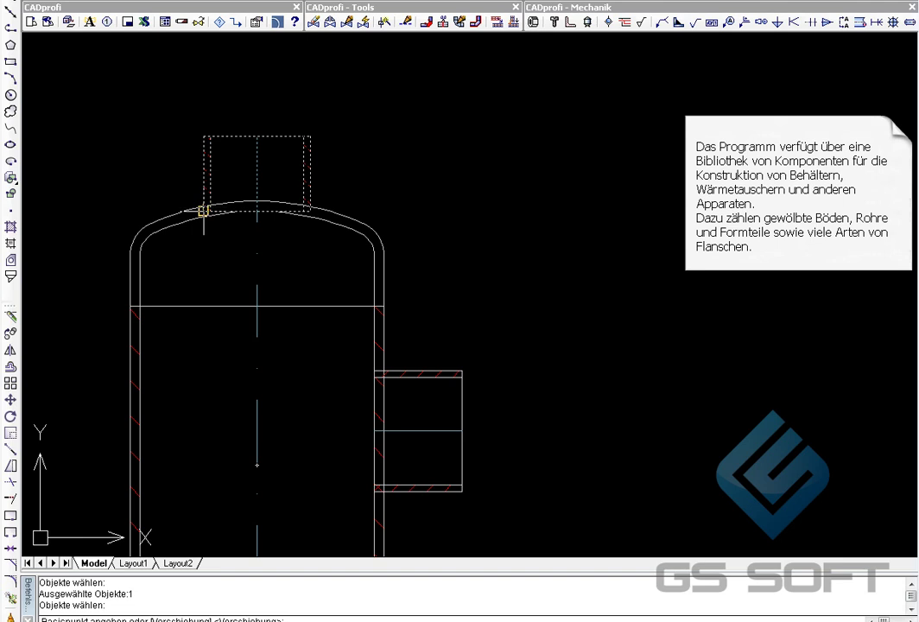
{"action": "left_click", "coordinate": [204, 211]}
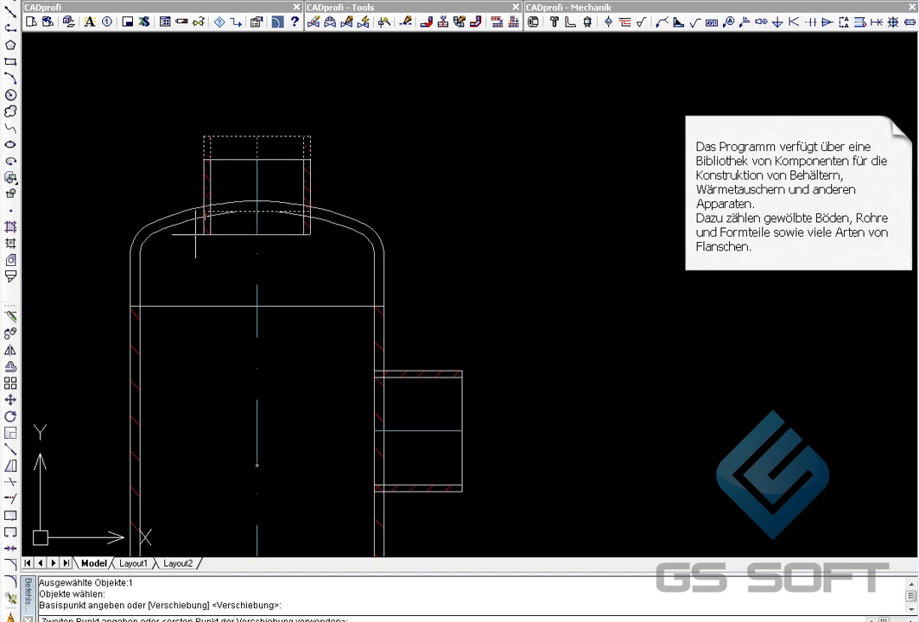
{"action": "type", "text": "23"}
{"action": "key", "text": "Return"}
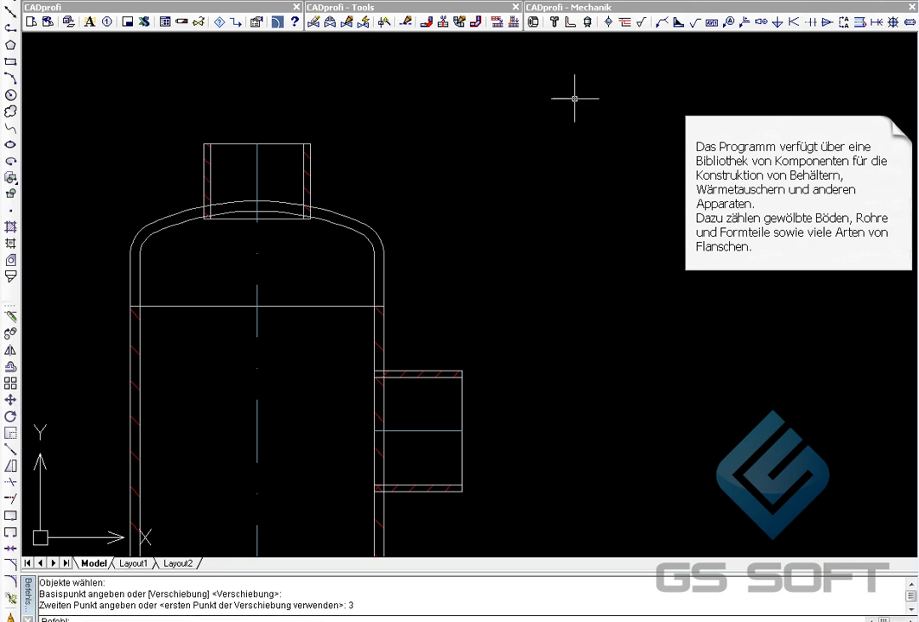
{"action": "left_click", "coordinate": [588, 22]}
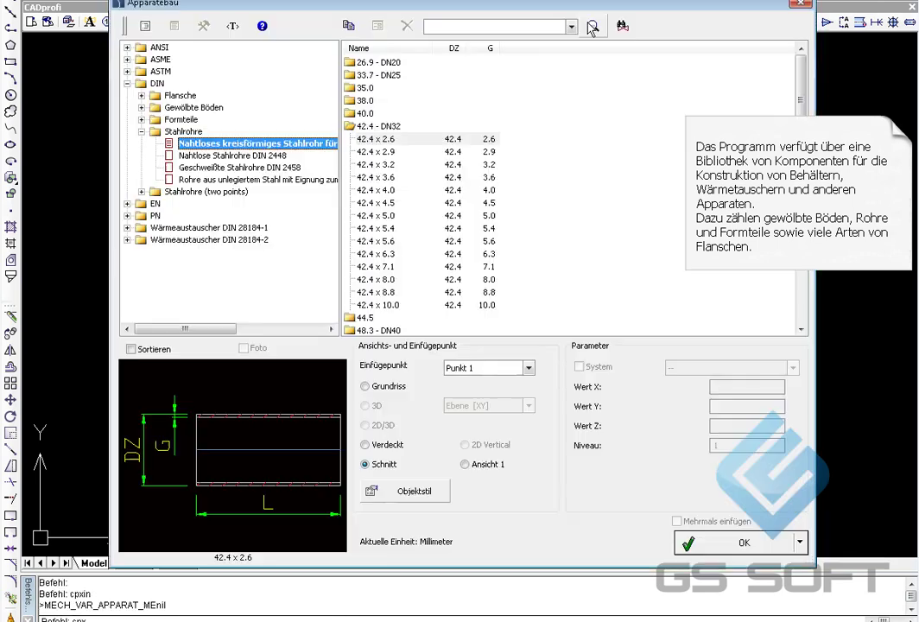
Fit a DN 40 Glatter Flansch DIN 2632 onto the side nozzle's outer end
{"action": "left_click", "coordinate": [142, 133]}
{"action": "left_click", "coordinate": [142, 96]}
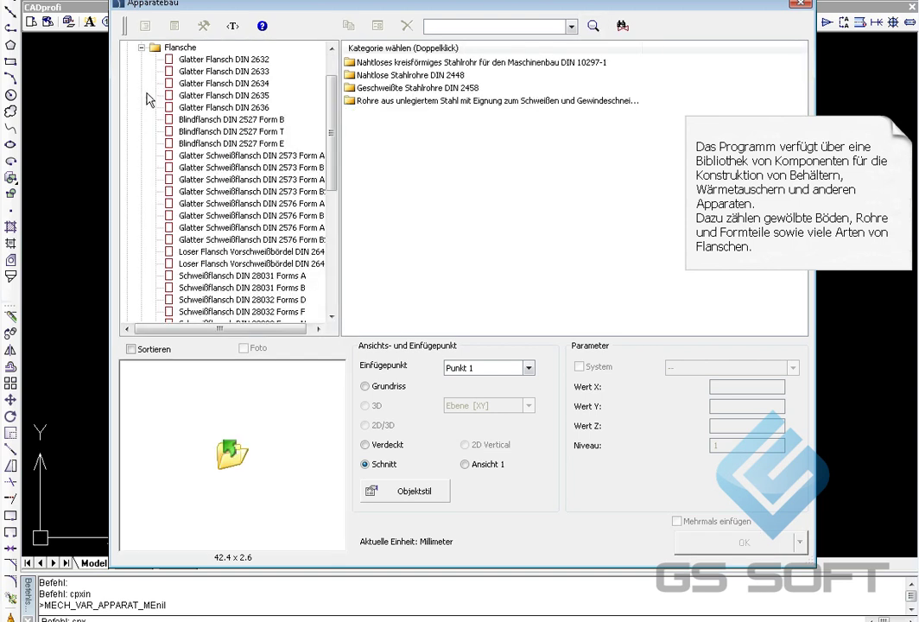
{"action": "left_click", "coordinate": [203, 60]}
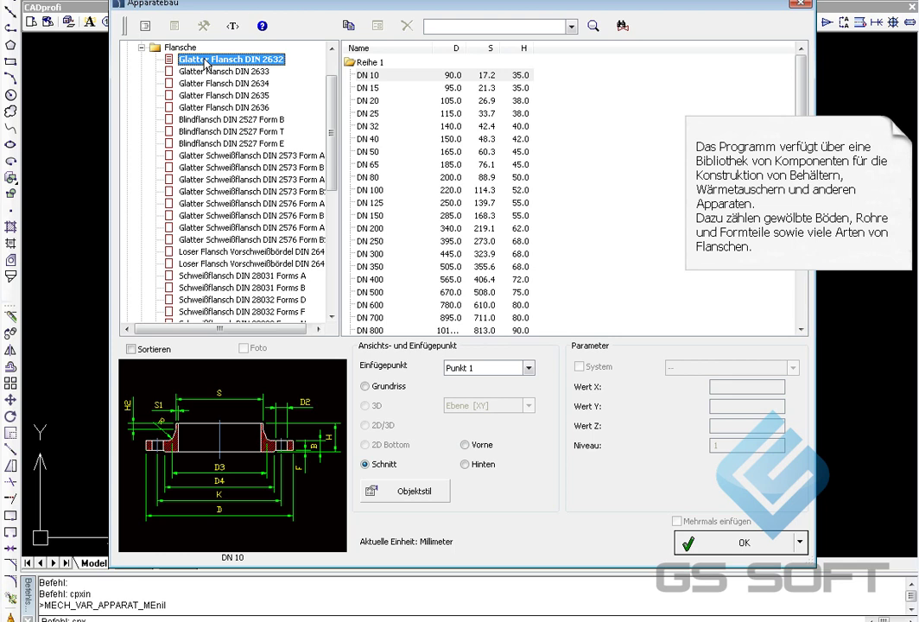
{"action": "left_click", "coordinate": [363, 140]}
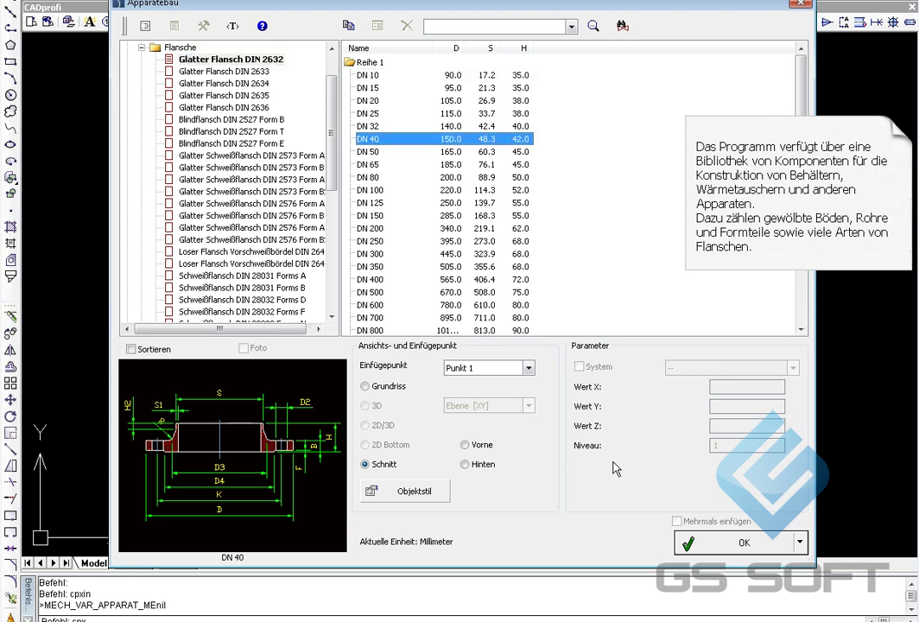
{"action": "left_click", "coordinate": [743, 545]}
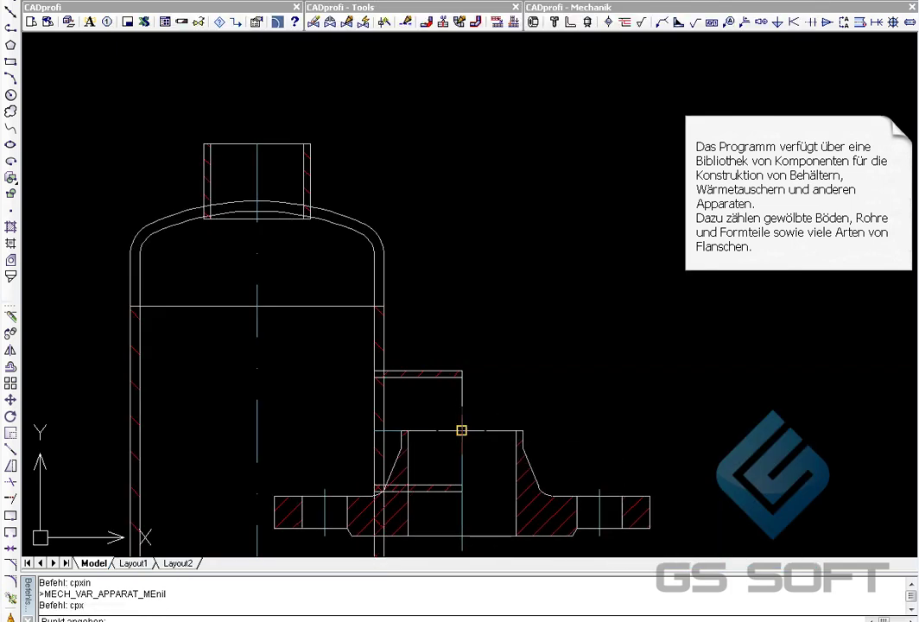
{"action": "left_click", "coordinate": [461, 430]}
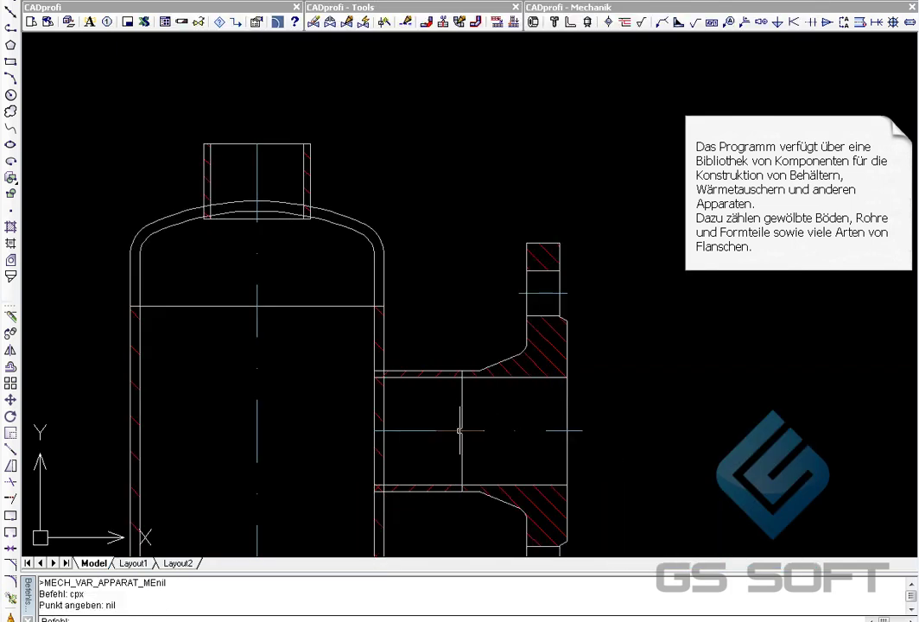
Insert a similar DIN 2632 flange in size DN 32 onto the top nozzle
{"action": "left_click", "coordinate": [364, 25]}
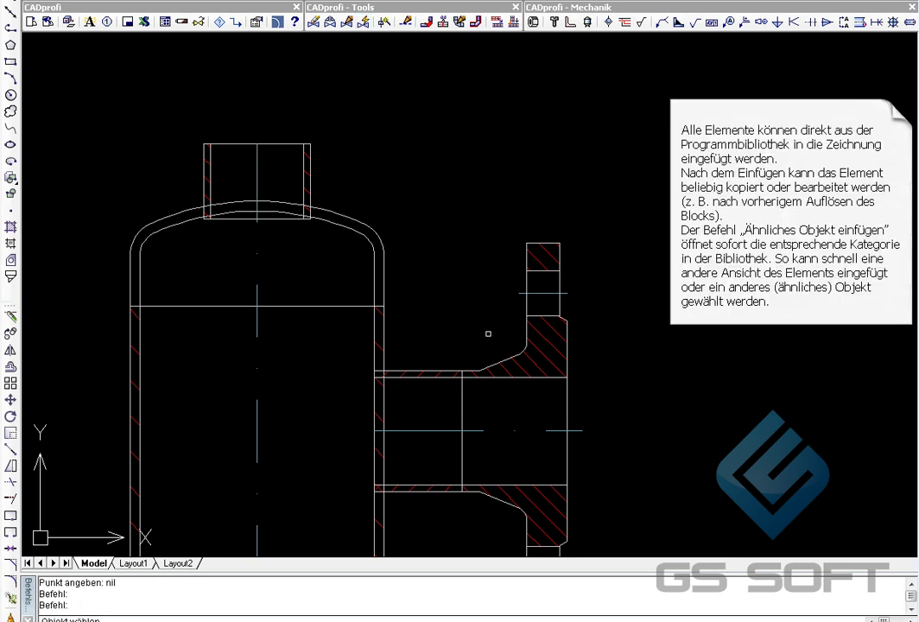
{"action": "left_click", "coordinate": [511, 385]}
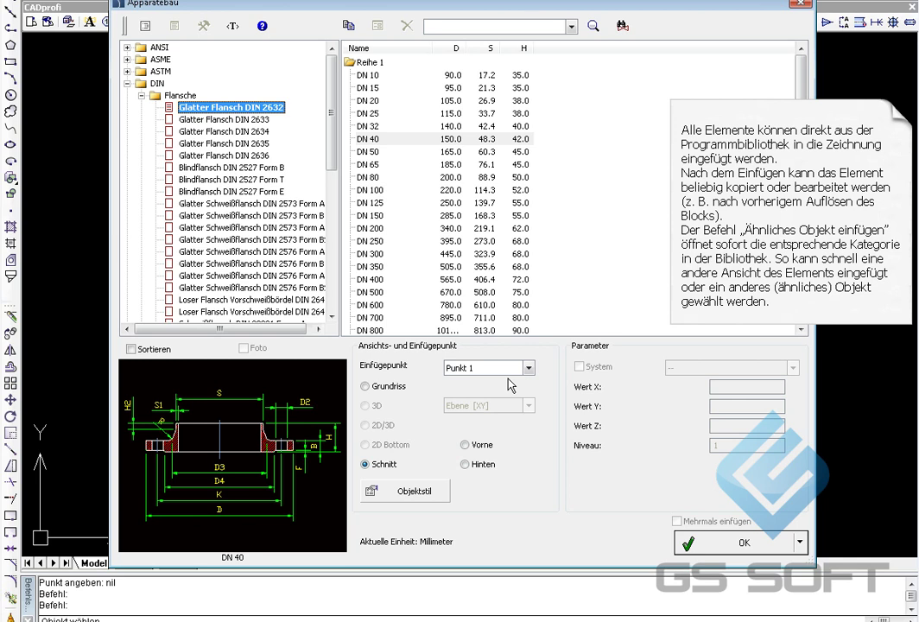
{"action": "left_click", "coordinate": [363, 126]}
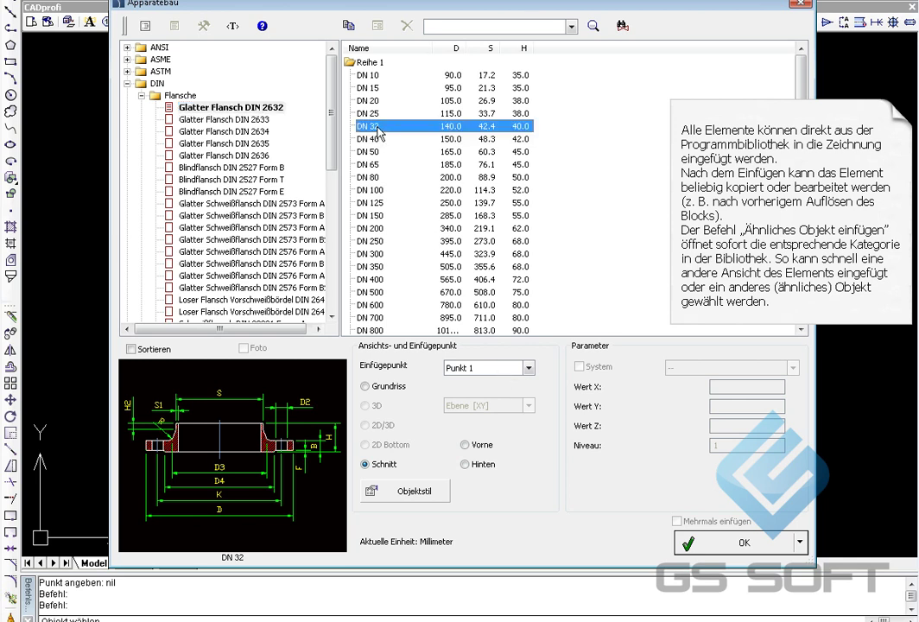
{"action": "left_click", "coordinate": [730, 557]}
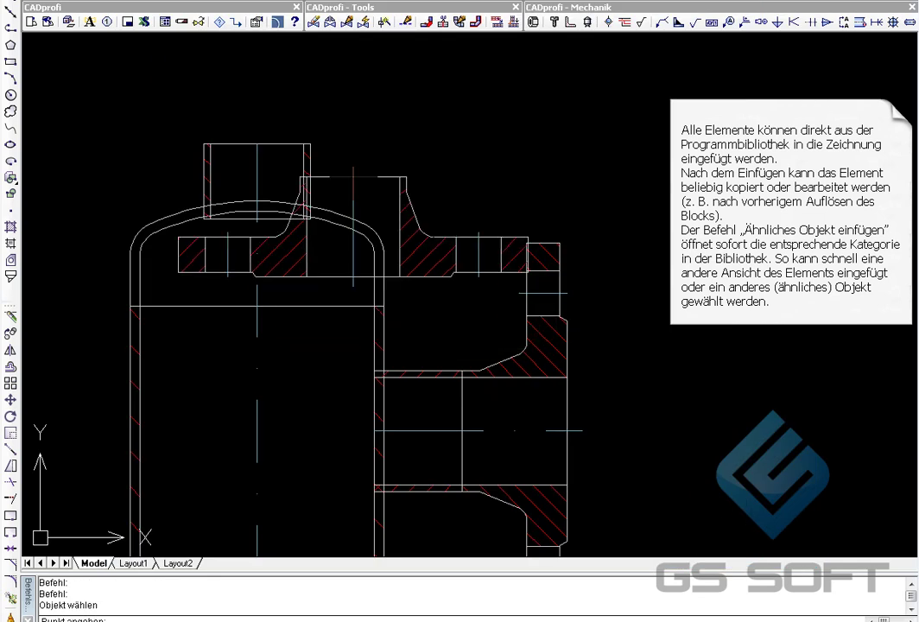
{"action": "left_click", "coordinate": [257, 143]}
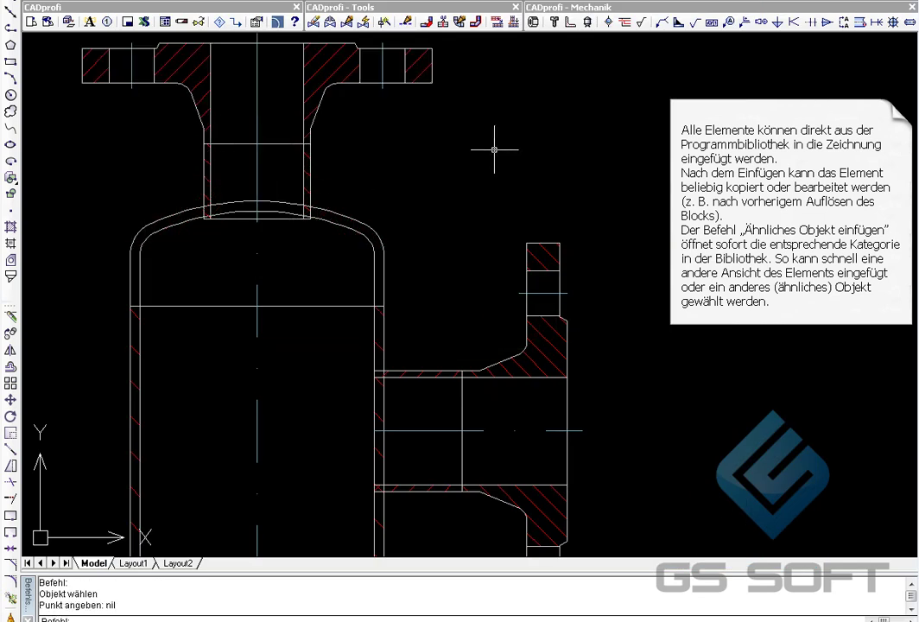
Zoom out over the vessel and undo the last change
{"action": "scroll", "coordinate": [494, 149], "scroll_direction": "down", "scroll_amount": 1}
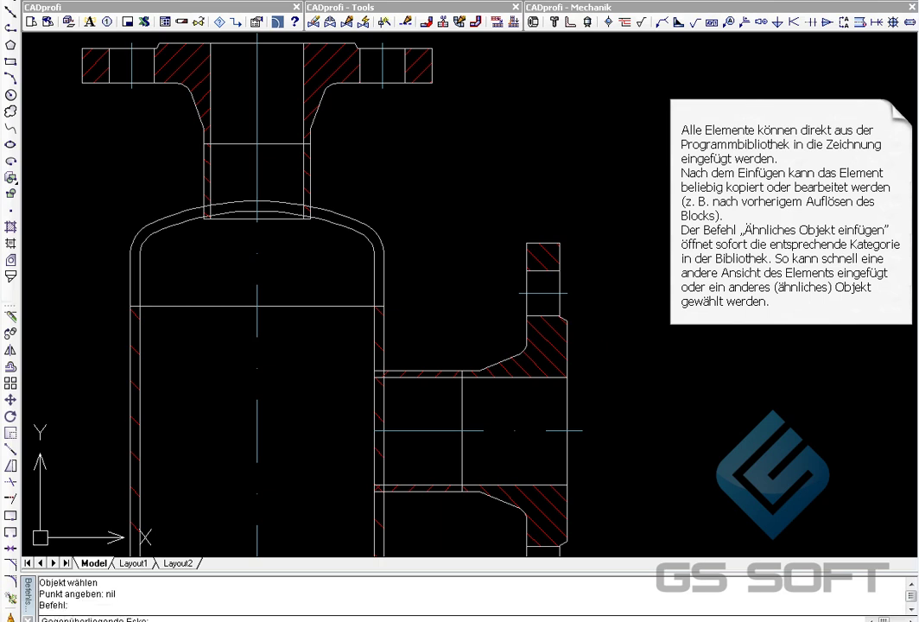
{"action": "scroll", "coordinate": [494, 148], "scroll_direction": "down", "scroll_amount": 2}
{"action": "scroll", "coordinate": [494, 149], "scroll_direction": "down", "scroll_amount": 1}
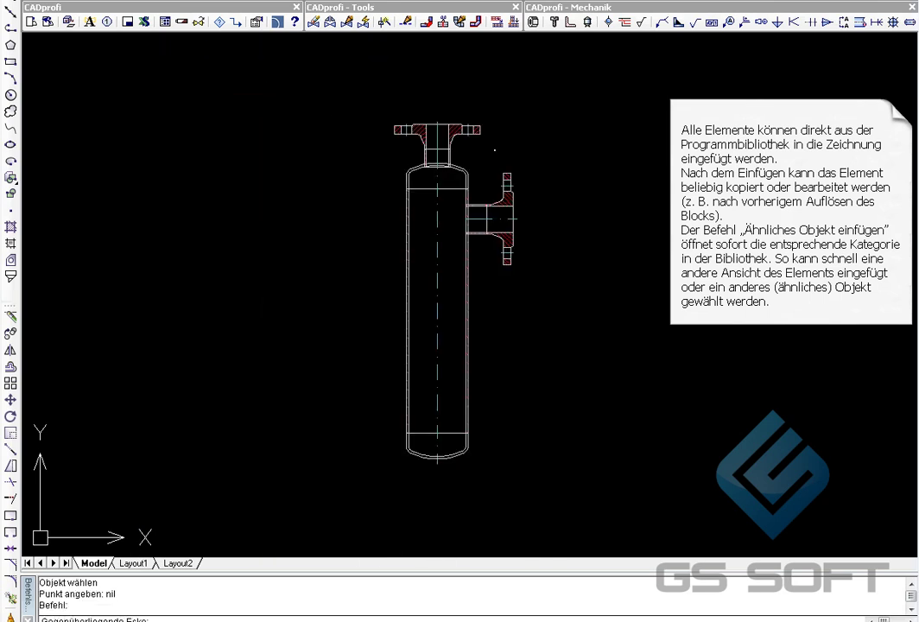
{"action": "key", "text": "ctrl+z"}
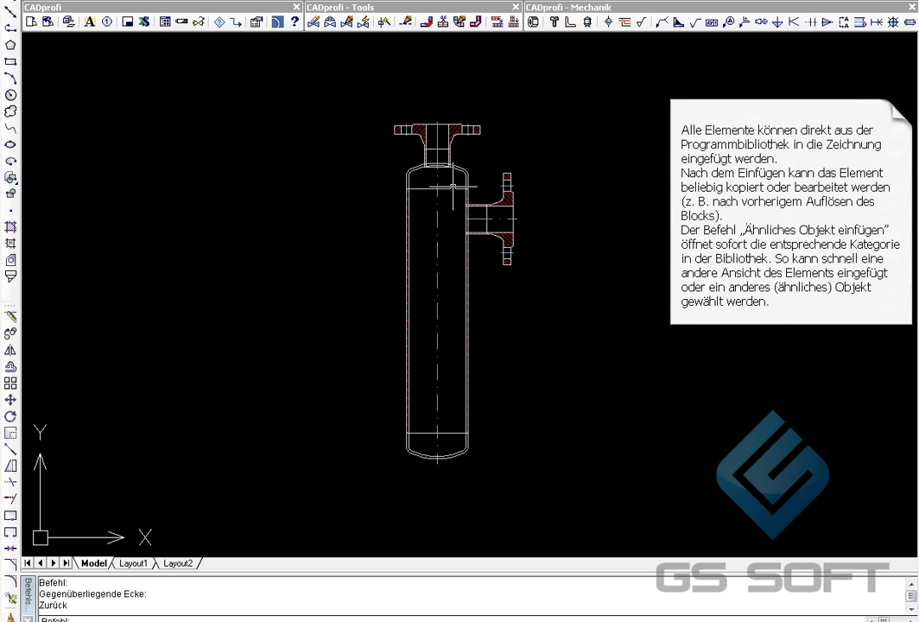
Mirror the top and side flanges across a horizontal mid-height axis, keeping the originals
{"action": "left_click", "coordinate": [11, 352]}
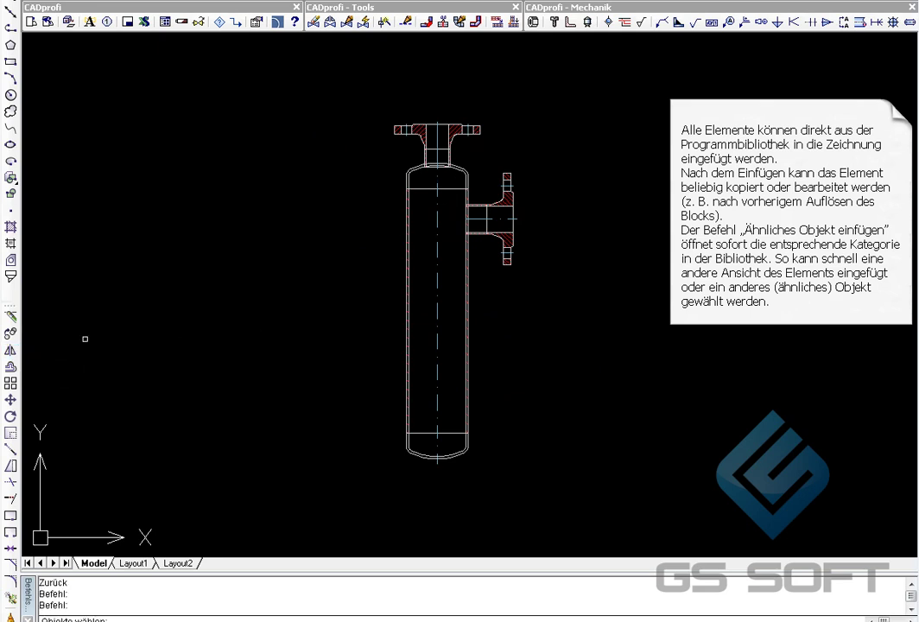
{"action": "left_click", "coordinate": [376, 110]}
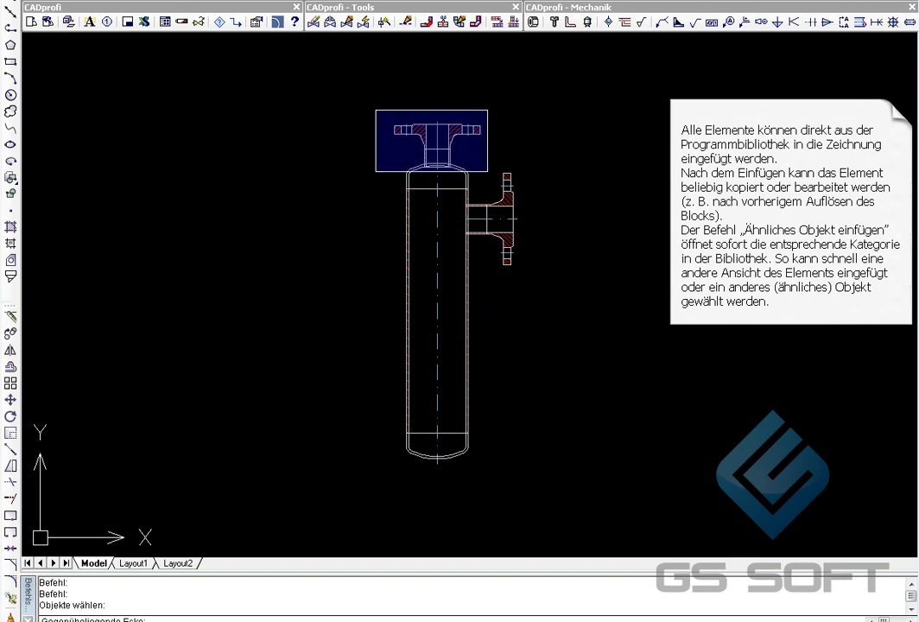
{"action": "left_click", "coordinate": [488, 171]}
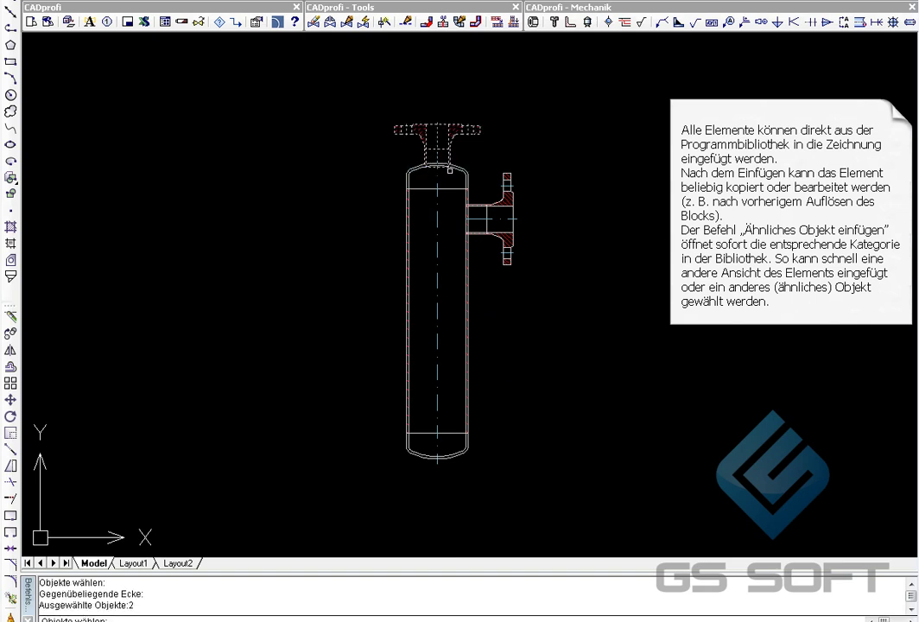
{"action": "left_click", "coordinate": [450, 170]}
{"action": "left_click", "coordinate": [532, 272]}
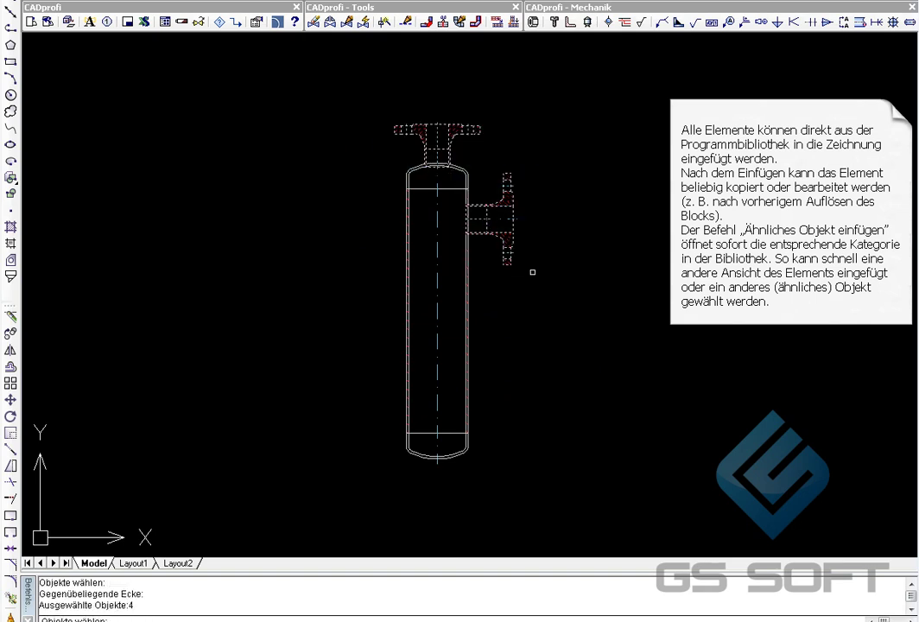
{"action": "key", "text": "Return"}
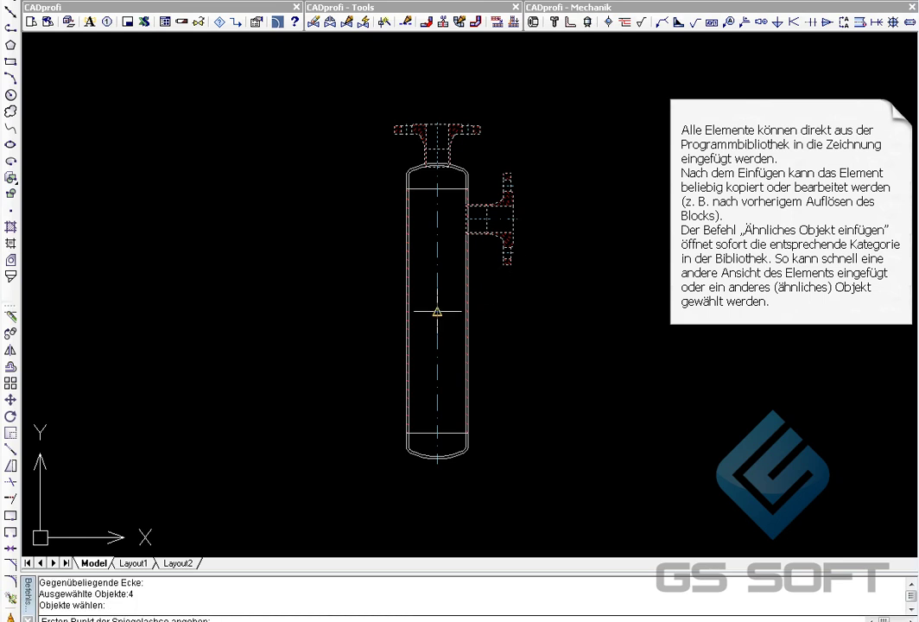
{"action": "left_click", "coordinate": [437, 312]}
{"action": "left_click", "coordinate": [554, 324]}
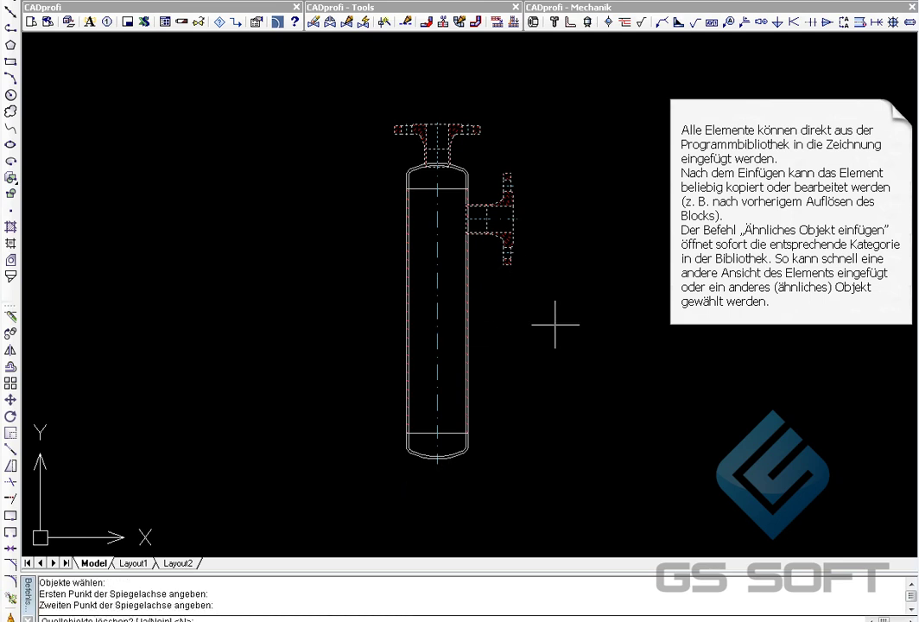
{"action": "key", "text": "Return"}
{"action": "type", "text": "zoom"}
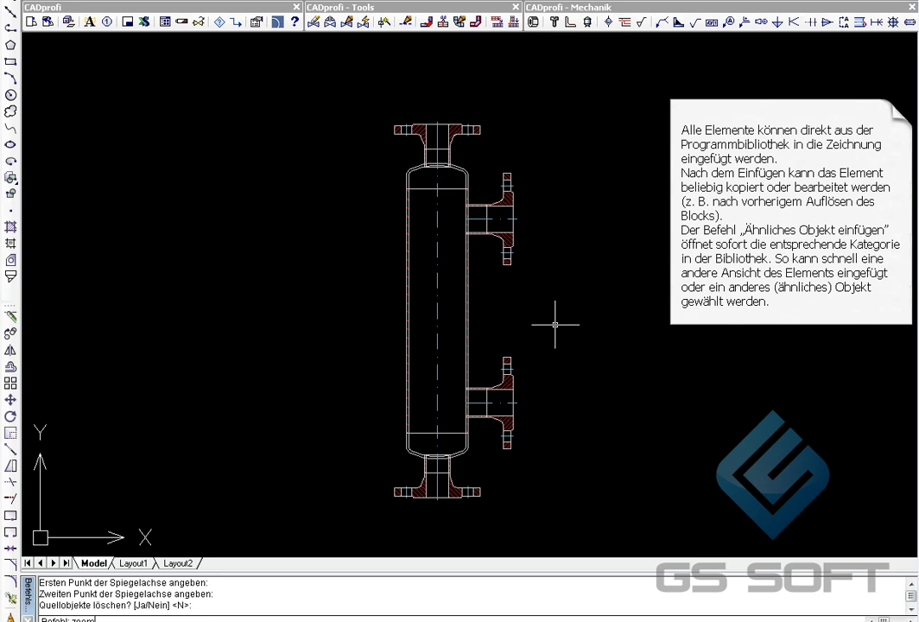
{"action": "key", "text": "Return"}
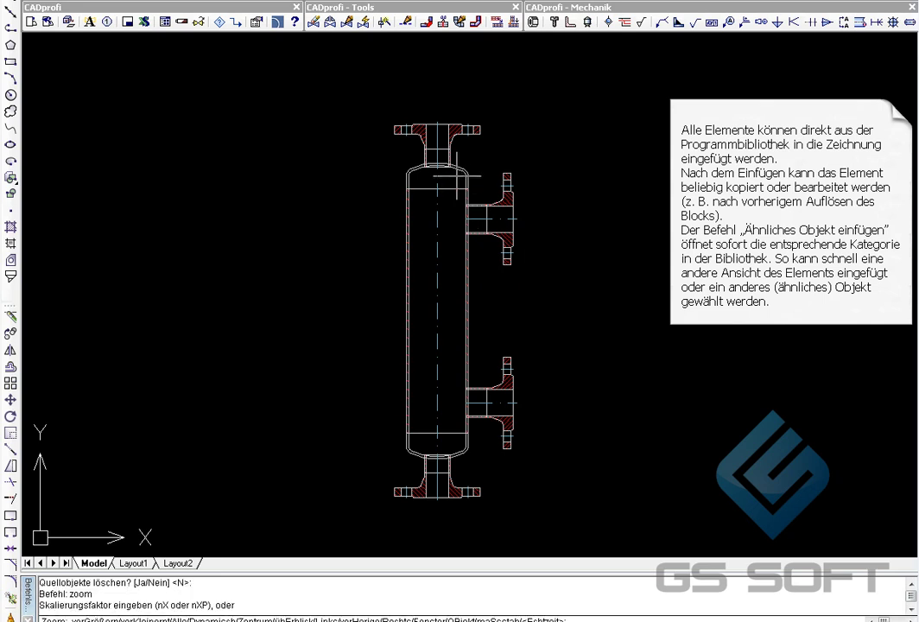
Zoom in on the upper side flange and explode the vessel block into separate lines
{"action": "left_click", "coordinate": [467, 169]}
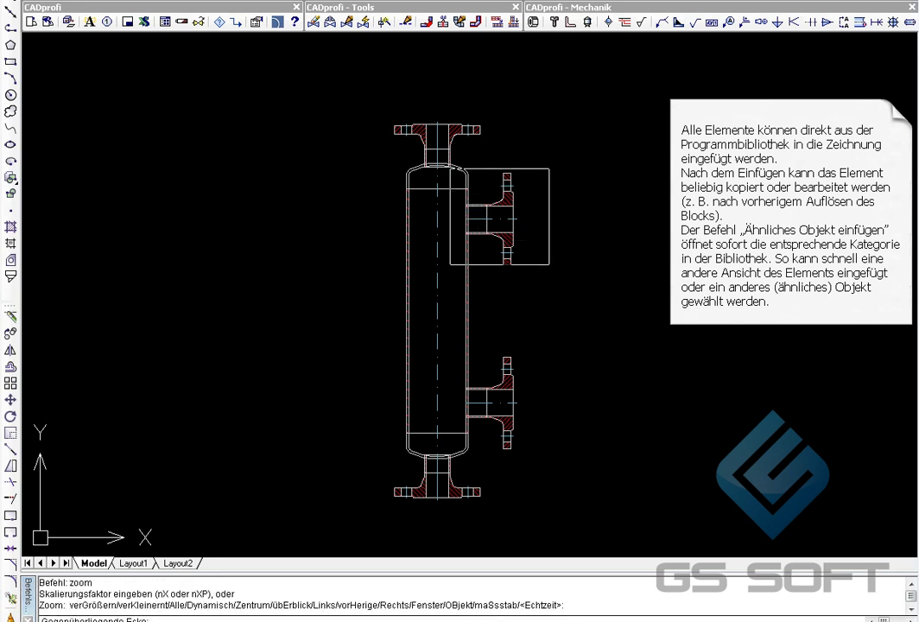
{"action": "left_click", "coordinate": [553, 280]}
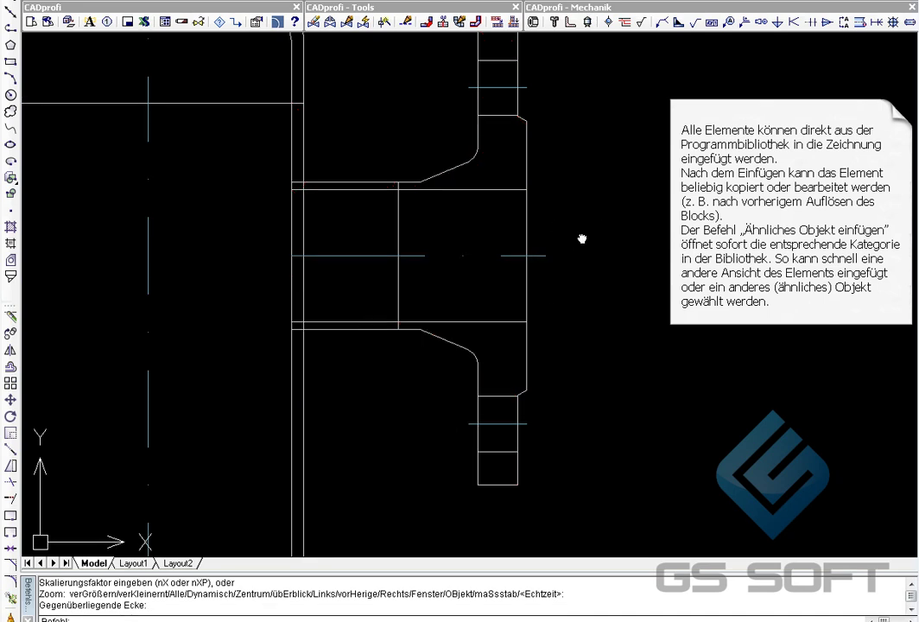
{"action": "middle_click_drag", "start_coordinate": [585, 240], "coordinate": [571, 265]}
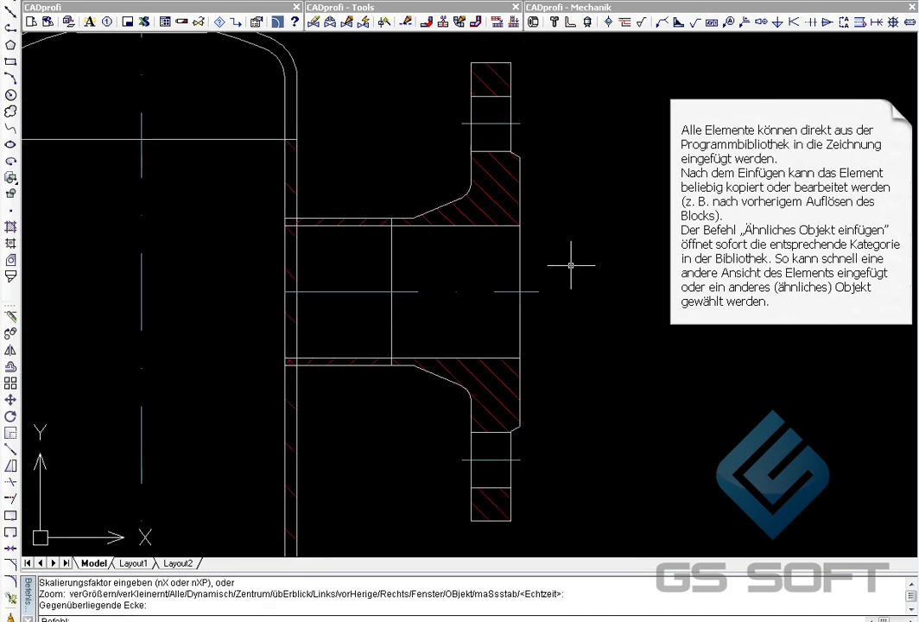
{"action": "left_click", "coordinate": [8, 604]}
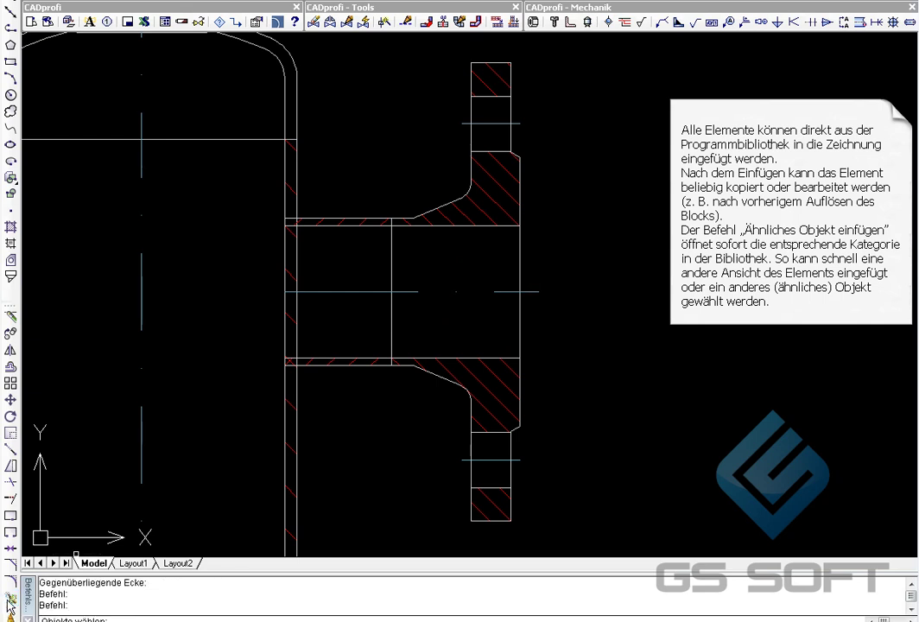
{"action": "left_click", "coordinate": [283, 457]}
{"action": "key", "text": "Return"}
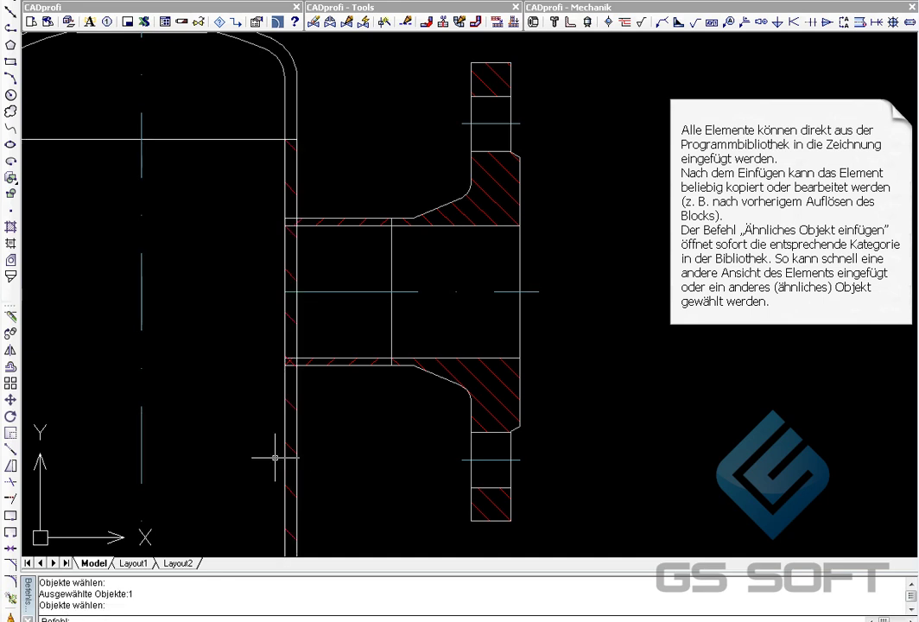
Trim the shell-wall hatch inside the side nozzle opening, using the pipe lines as cutting edges
{"action": "left_click", "coordinate": [12, 482]}
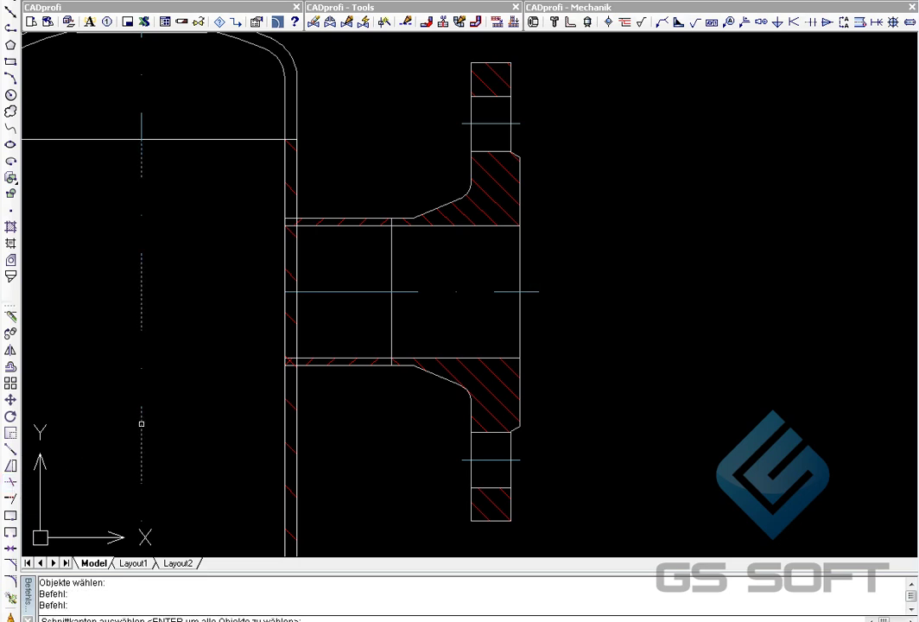
{"action": "left_click", "coordinate": [335, 226]}
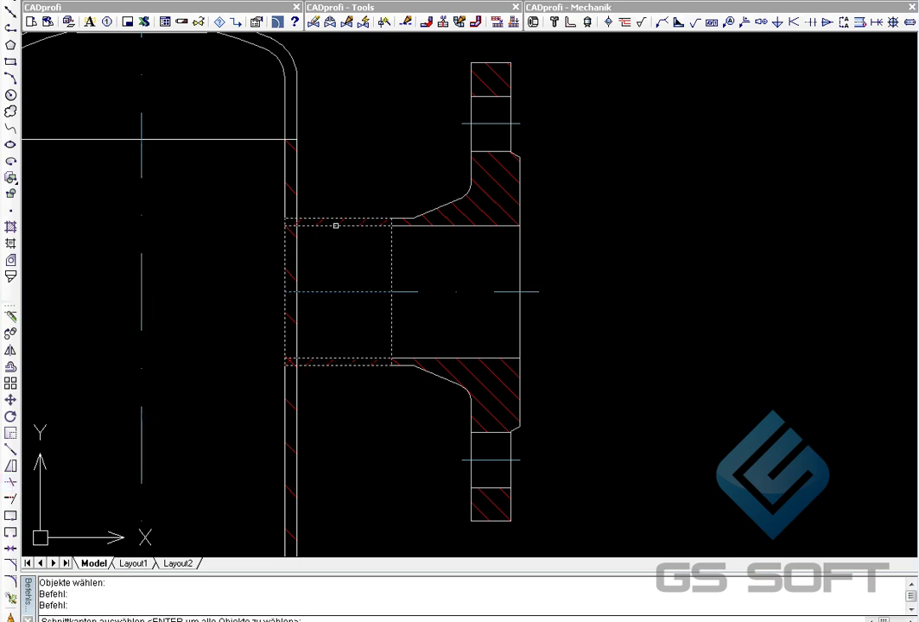
{"action": "left_click", "coordinate": [335, 225]}
{"action": "left_click", "coordinate": [341, 357]}
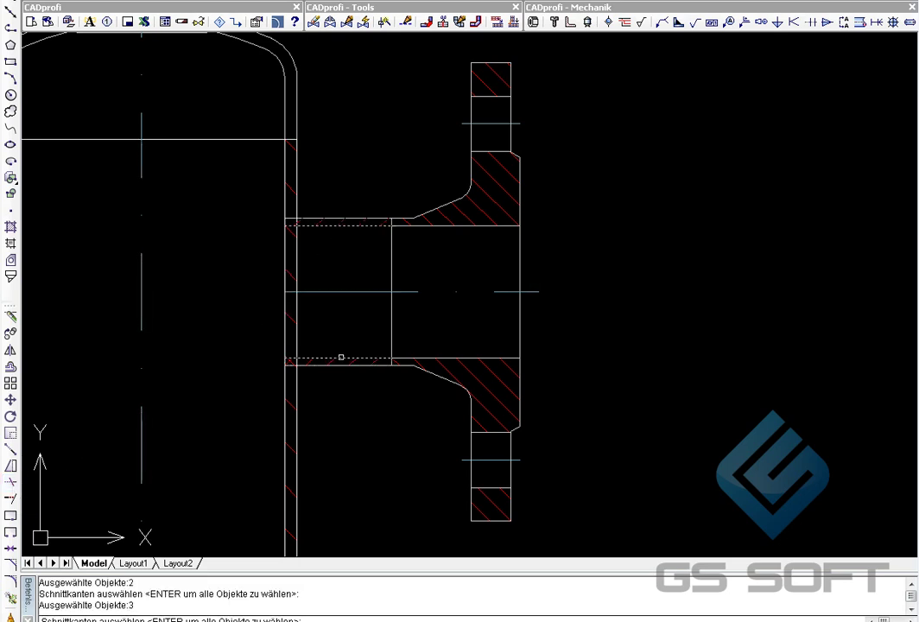
{"action": "key", "text": "Return"}
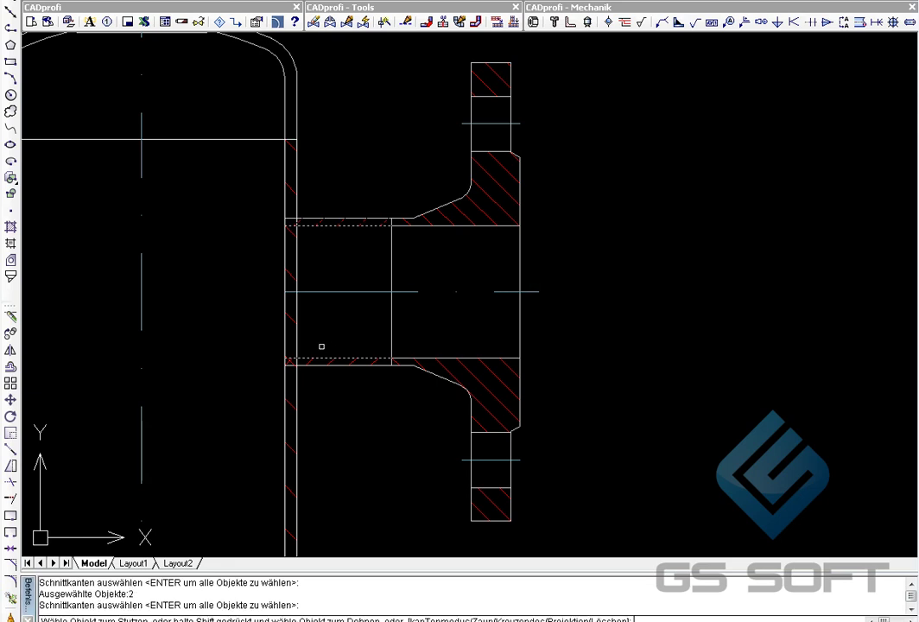
{"action": "key", "text": "Return"}
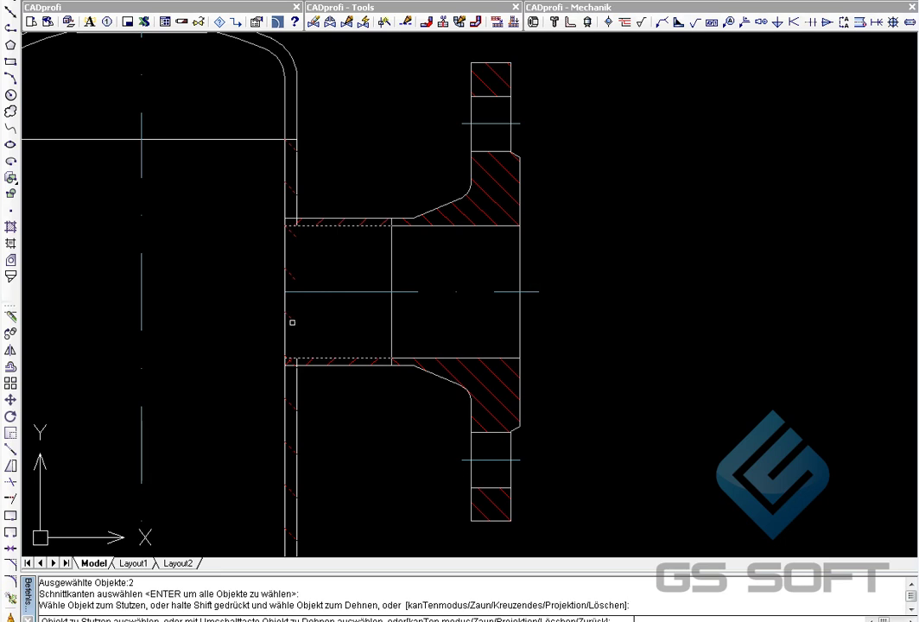
{"action": "left_click", "coordinate": [292, 323]}
{"action": "key", "text": "Return"}
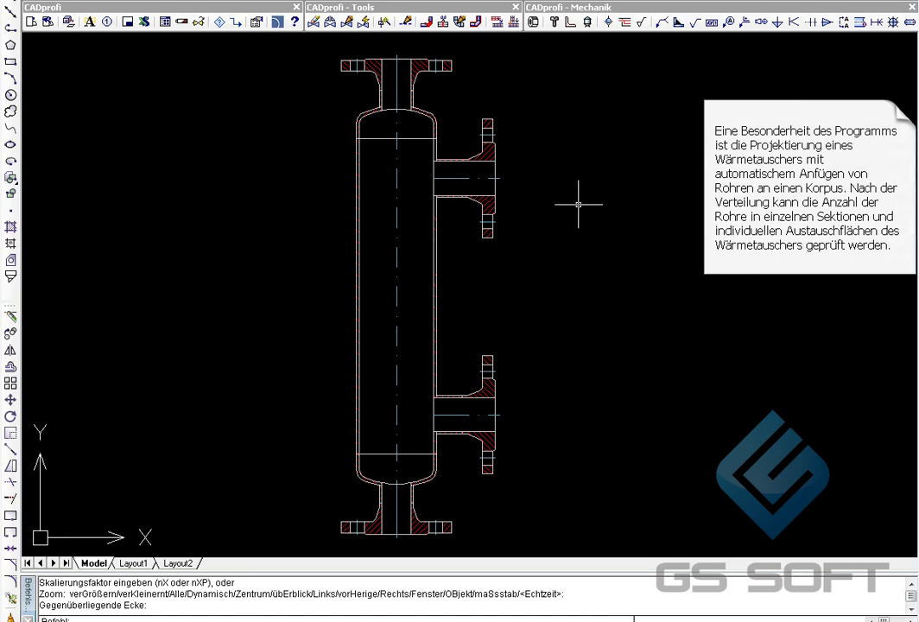
In Apparatebau, pick the DIN 28184-1 '2 Gänge' heat exchanger for insertion with custom dimensions
{"action": "left_click", "coordinate": [588, 24]}
{"action": "left_click", "coordinate": [142, 96]}
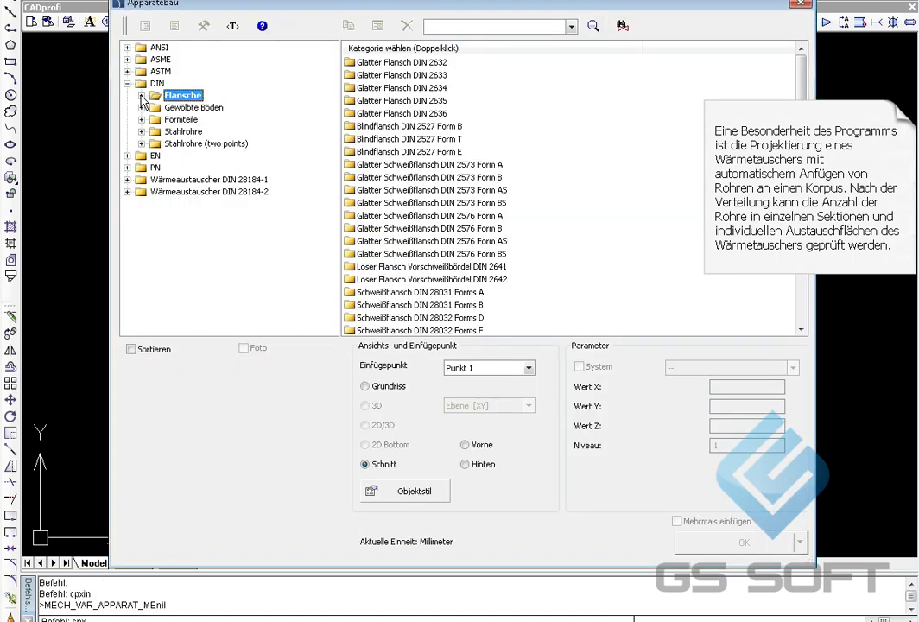
{"action": "left_click", "coordinate": [127, 83]}
{"action": "left_click", "coordinate": [128, 119]}
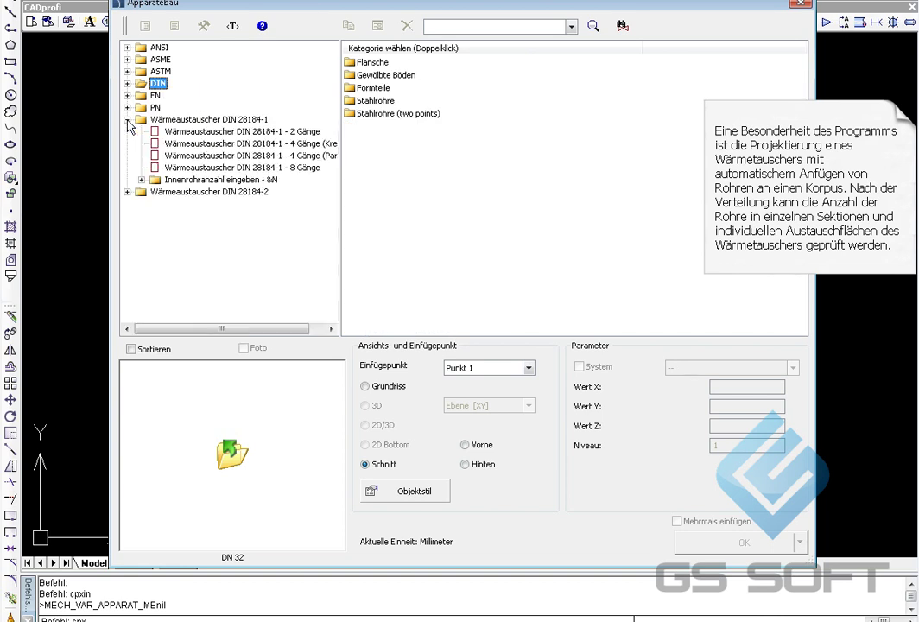
{"action": "left_click", "coordinate": [178, 134]}
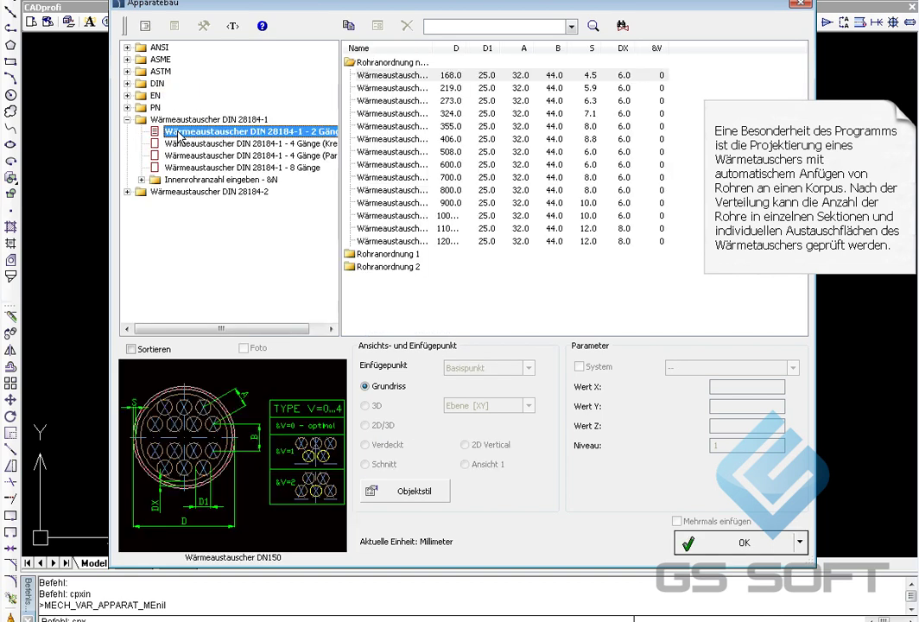
{"action": "left_click", "coordinate": [800, 543]}
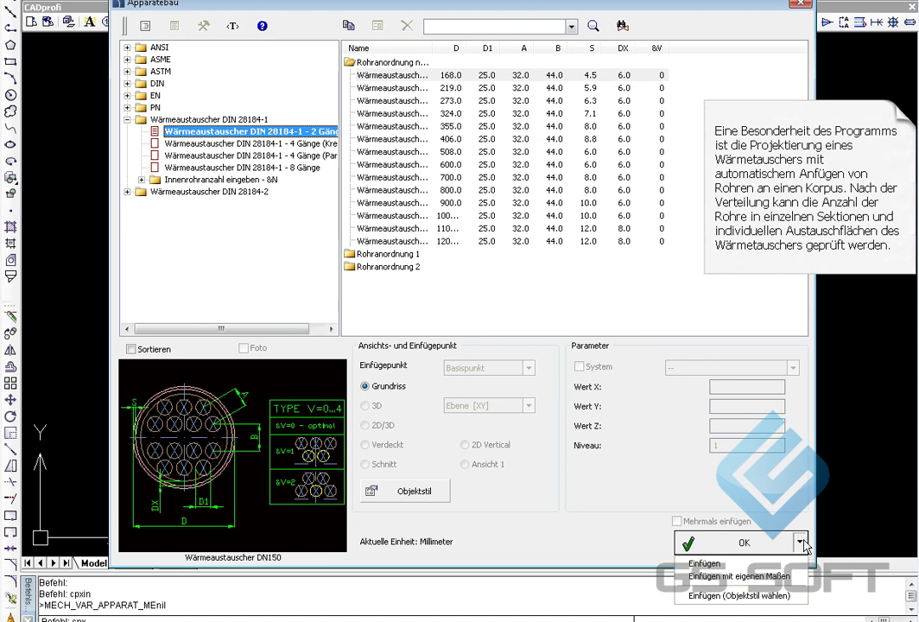
{"action": "left_click", "coordinate": [782, 577]}
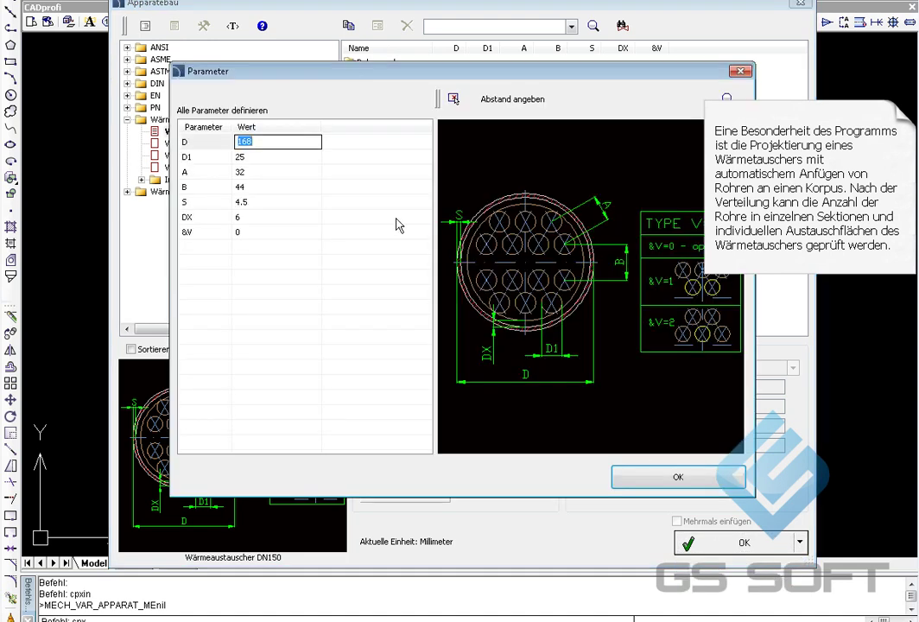
Measure D 101.6 between the shell walls and set D1 to 10 and A to 15
{"action": "left_click", "coordinate": [488, 101]}
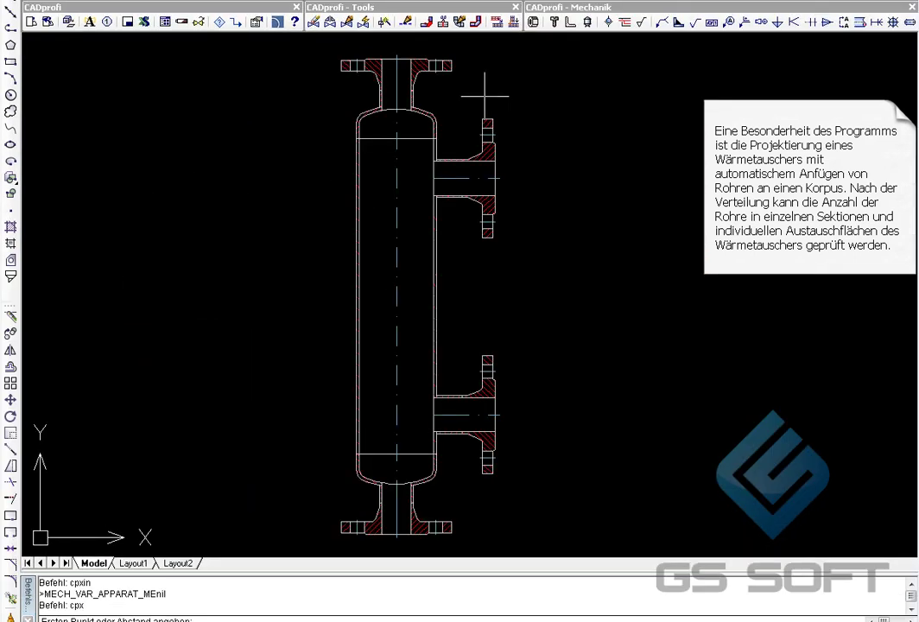
{"action": "left_click", "coordinate": [355, 454]}
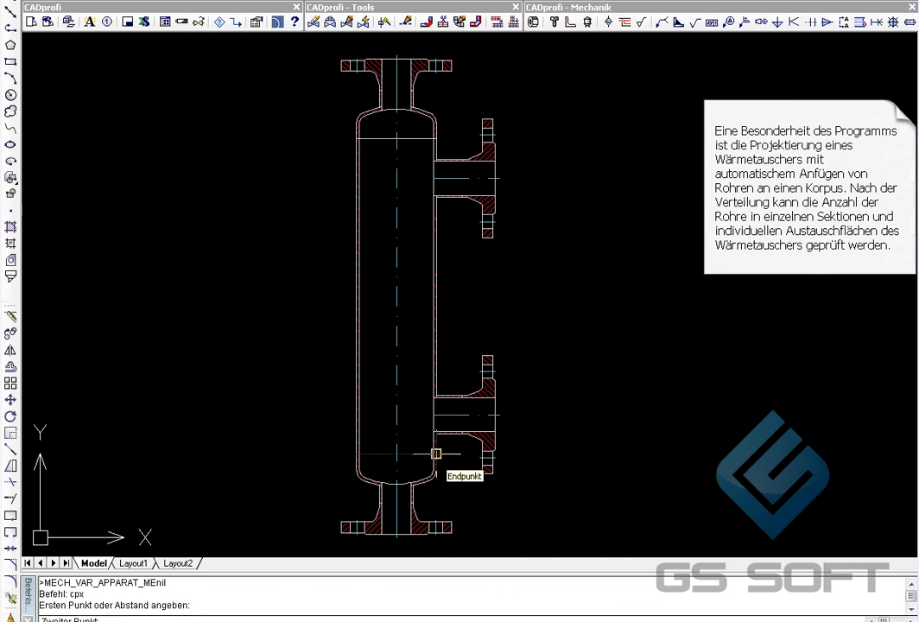
{"action": "left_click", "coordinate": [437, 454]}
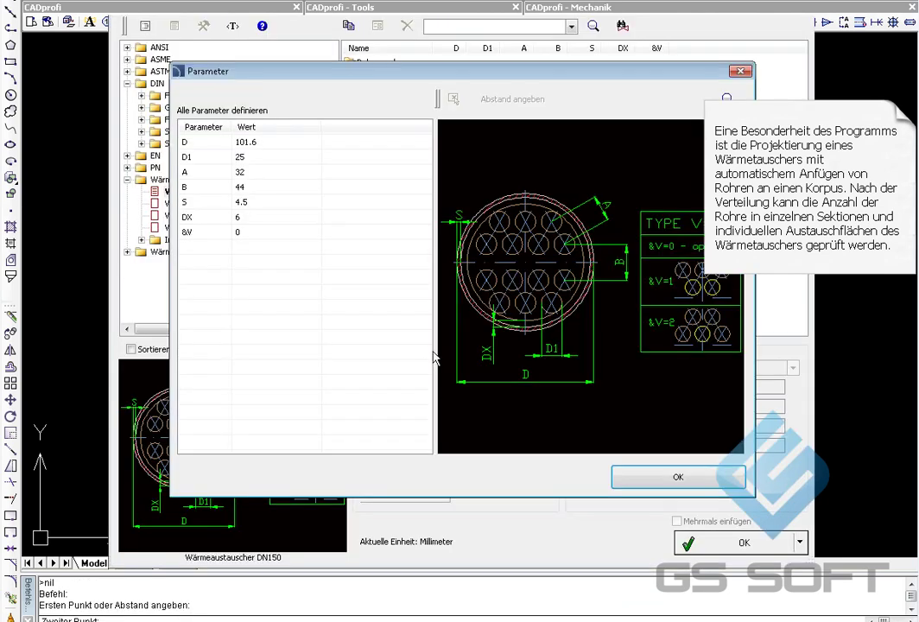
{"action": "left_click", "coordinate": [270, 157]}
{"action": "type", "text": "10"}
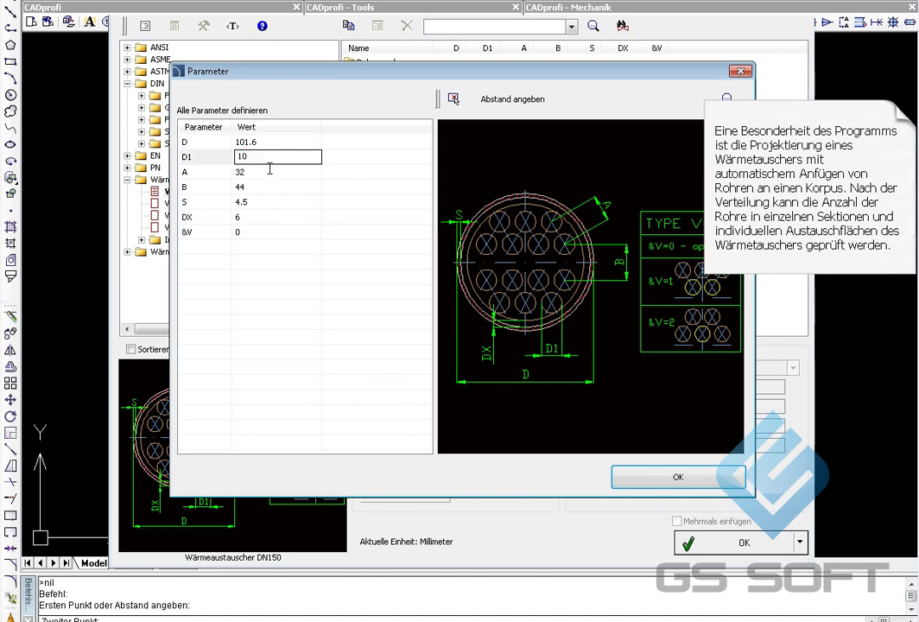
{"action": "left_click", "coordinate": [263, 173]}
{"action": "type", "text": "15"}
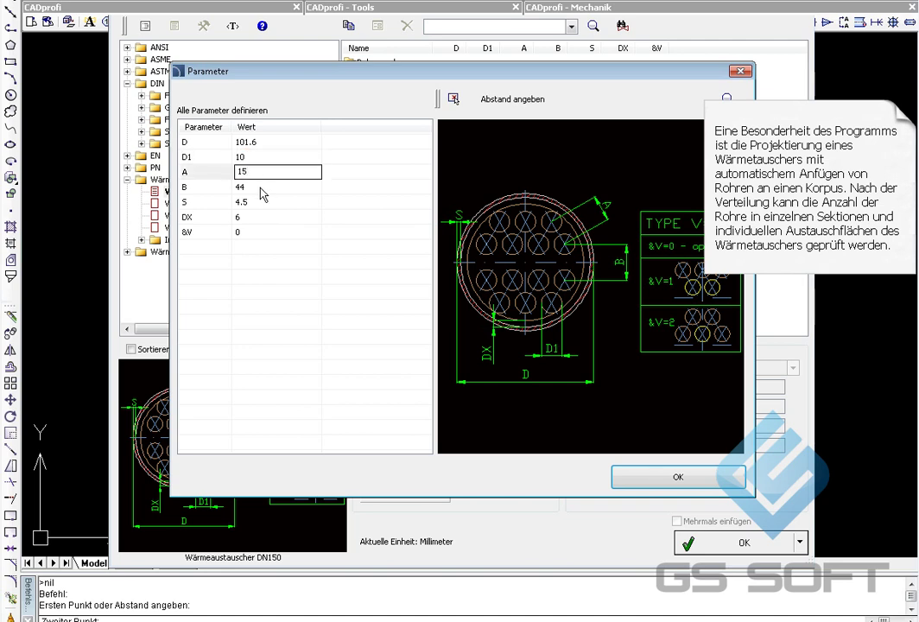
Set B 22, S 4, DX 4 and &V 1, then confirm the tube-bundle parameters
{"action": "left_click", "coordinate": [261, 188]}
{"action": "type", "text": "22"}
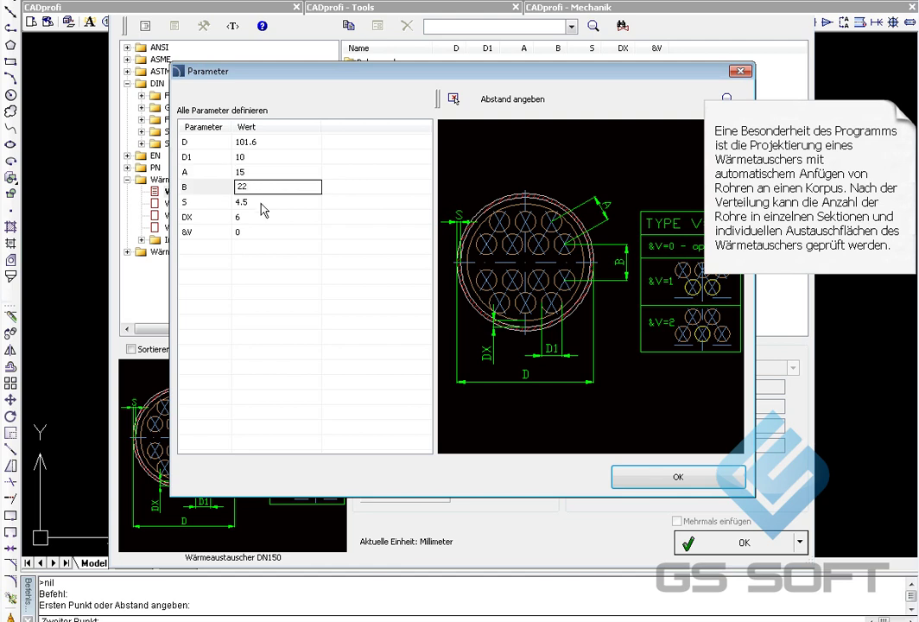
{"action": "left_click", "coordinate": [261, 203]}
{"action": "type", "text": "4"}
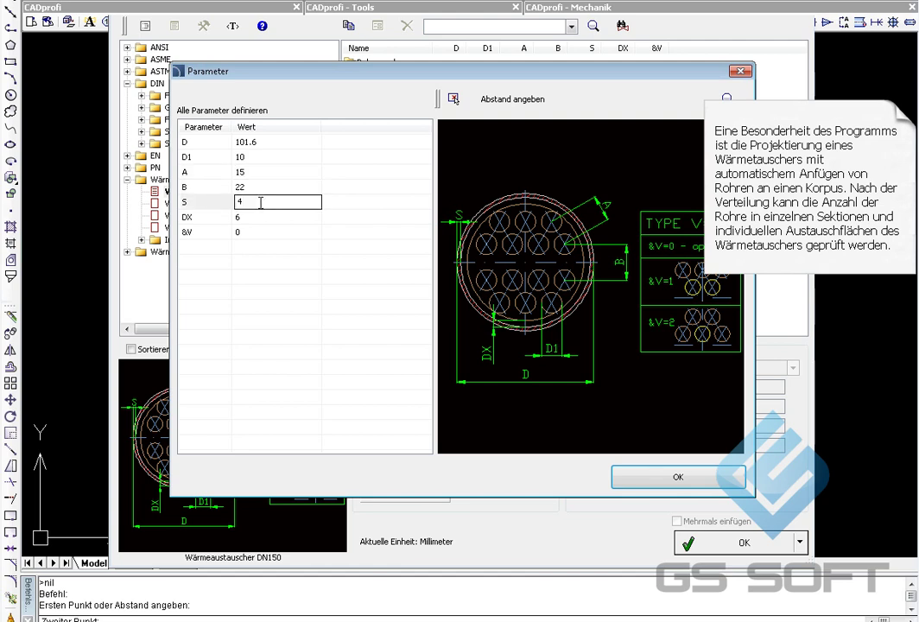
{"action": "left_click", "coordinate": [267, 217]}
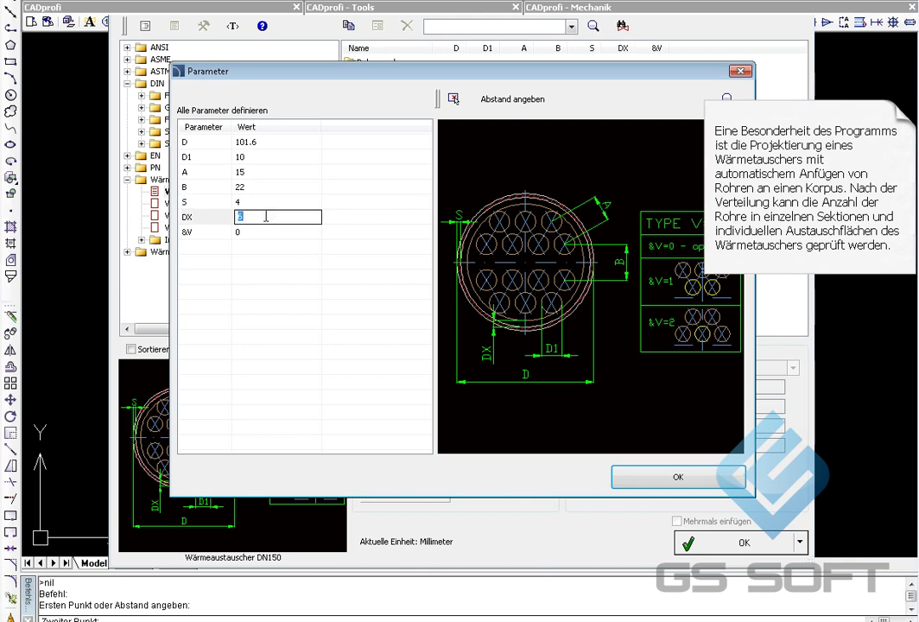
{"action": "type", "text": "4"}
{"action": "left_click", "coordinate": [267, 232]}
{"action": "type", "text": "1"}
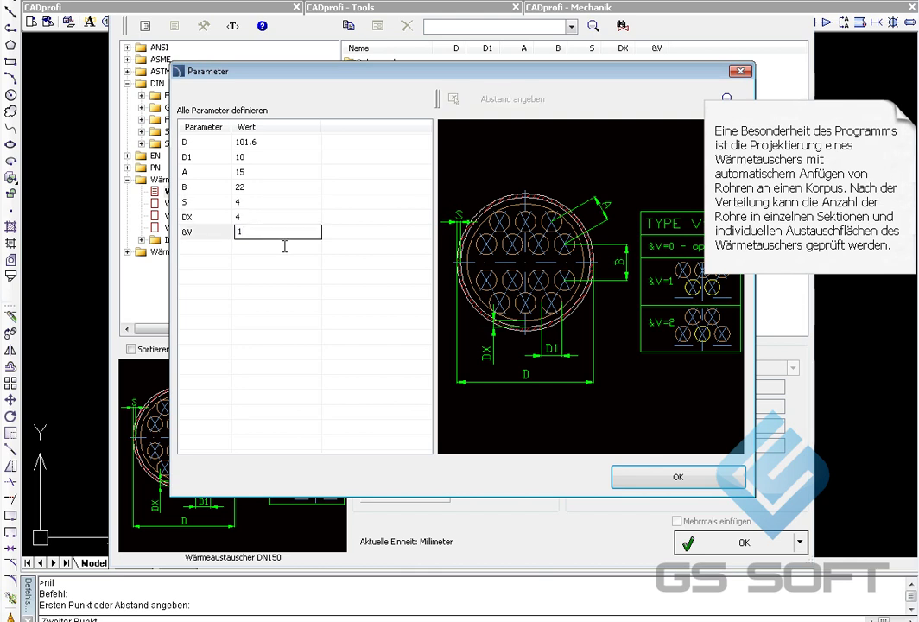
{"action": "left_click", "coordinate": [670, 477]}
Place the tube-bundle cross-section right of the vessel and list its attributes
{"action": "left_click", "coordinate": [617, 325]}
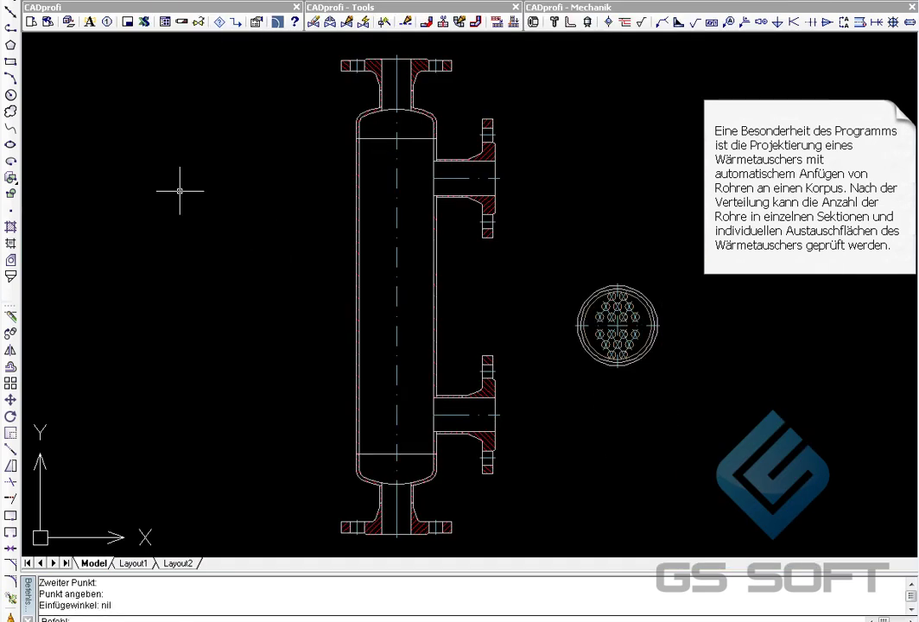
{"action": "left_click", "coordinate": [89, 23]}
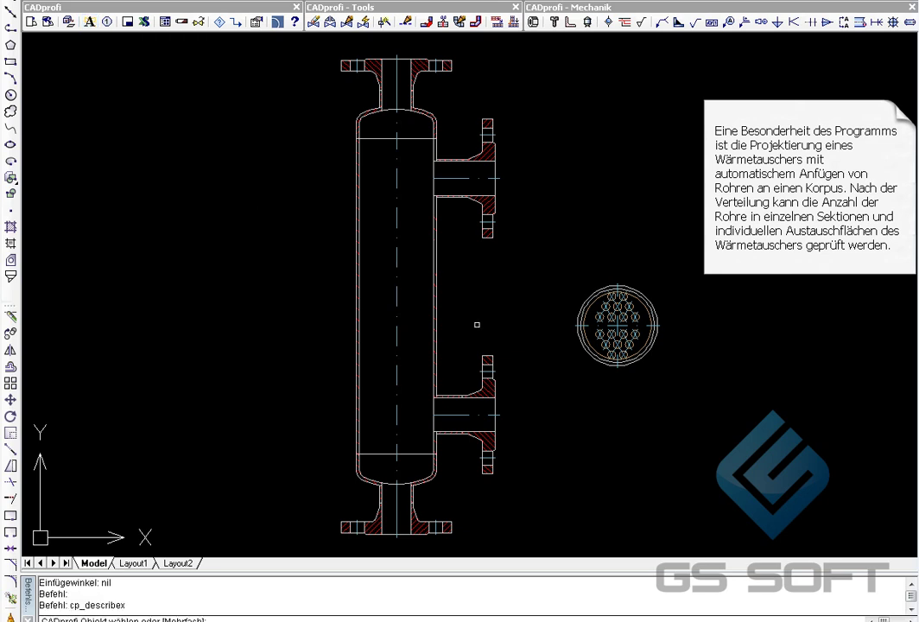
{"action": "left_click", "coordinate": [580, 337]}
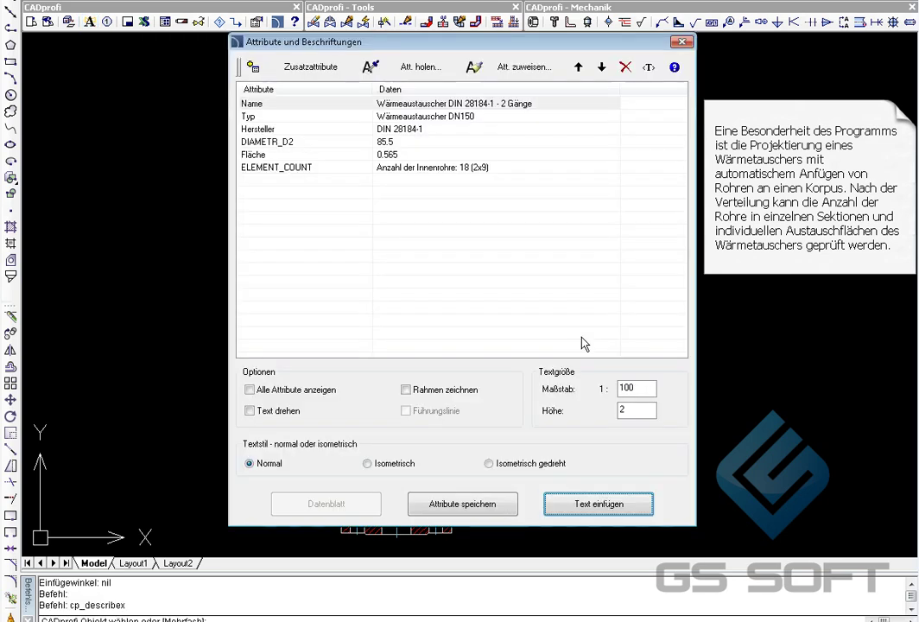